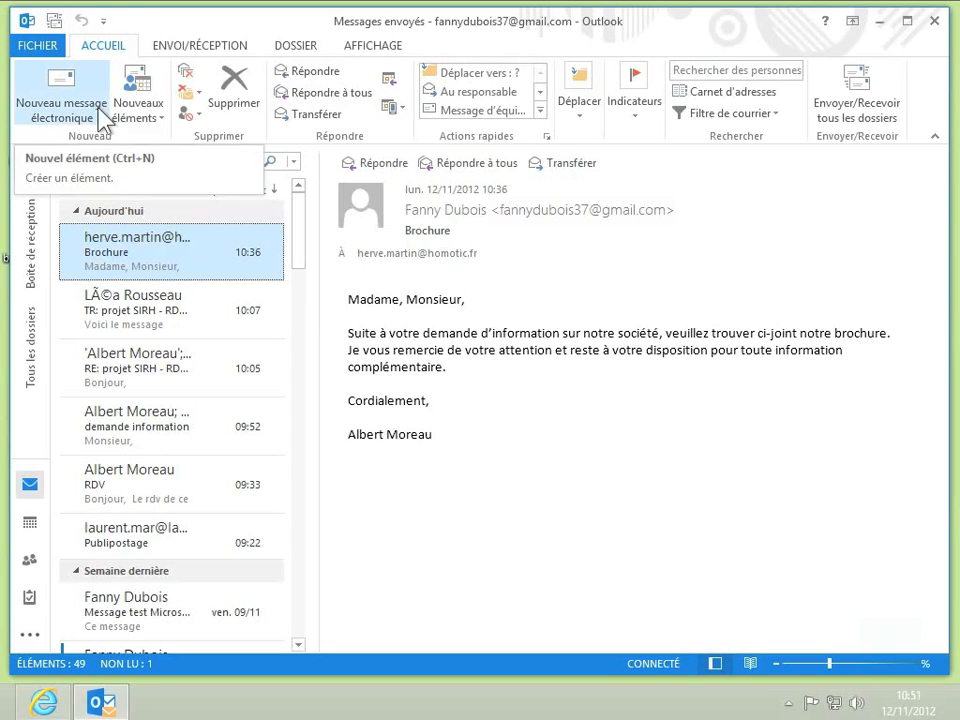
- Compose a new message with subject "Absence du bureau", greeting "Bonjour," and the copied absence notice for 12/11/2012 to 16/11/2012 in the body
click(61, 110)
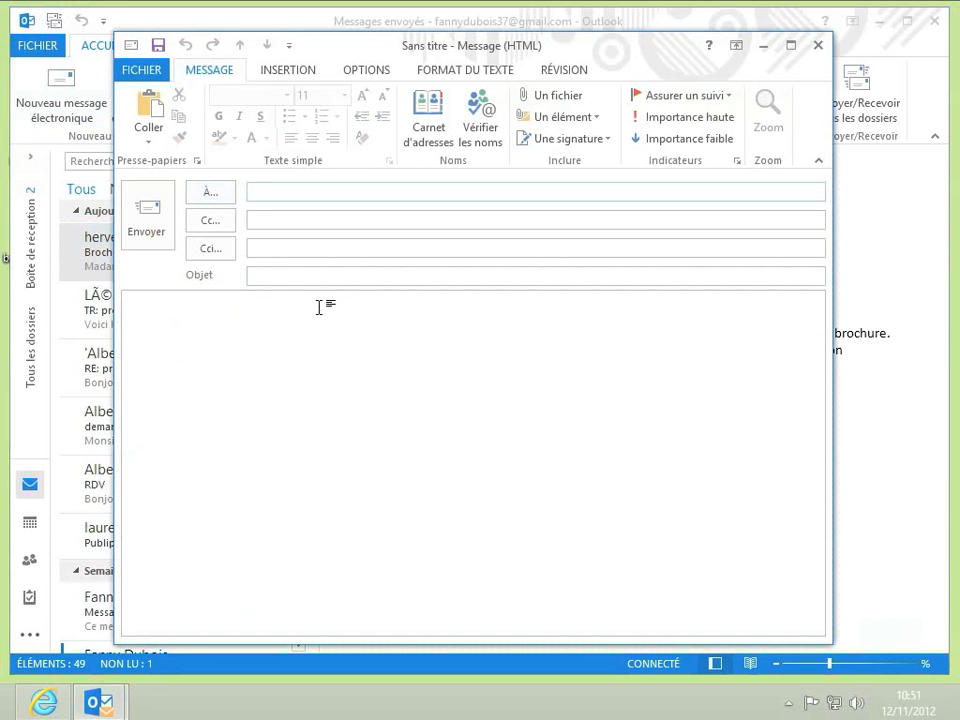
click(294, 274)
text(Absence du bureau)
key(Tab)
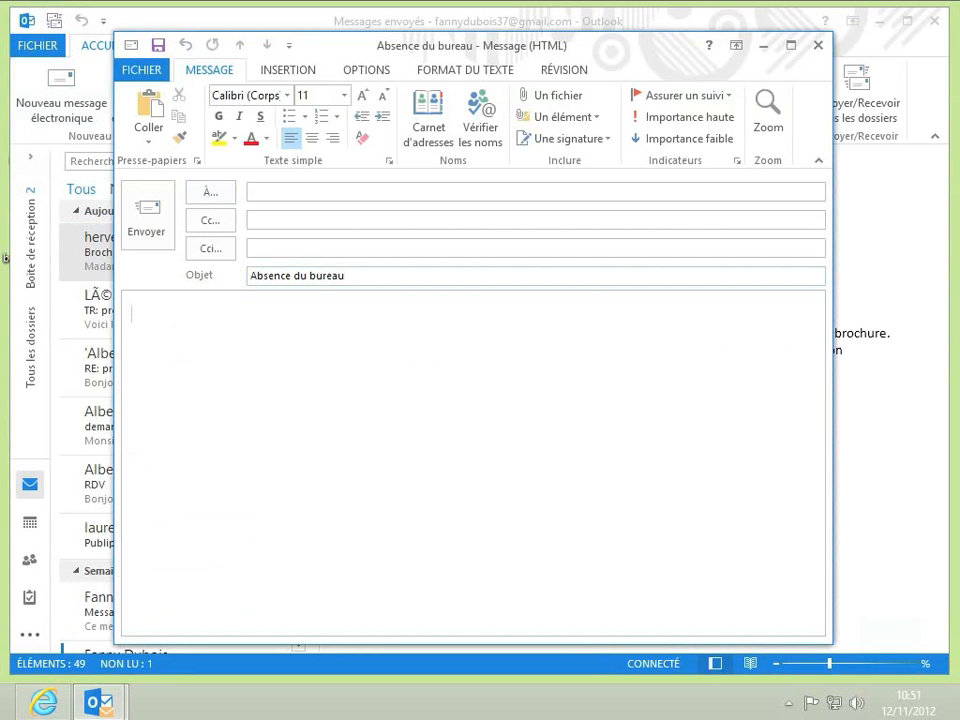
text(Bonjour,)
key(Return)
key(ctrl+v)
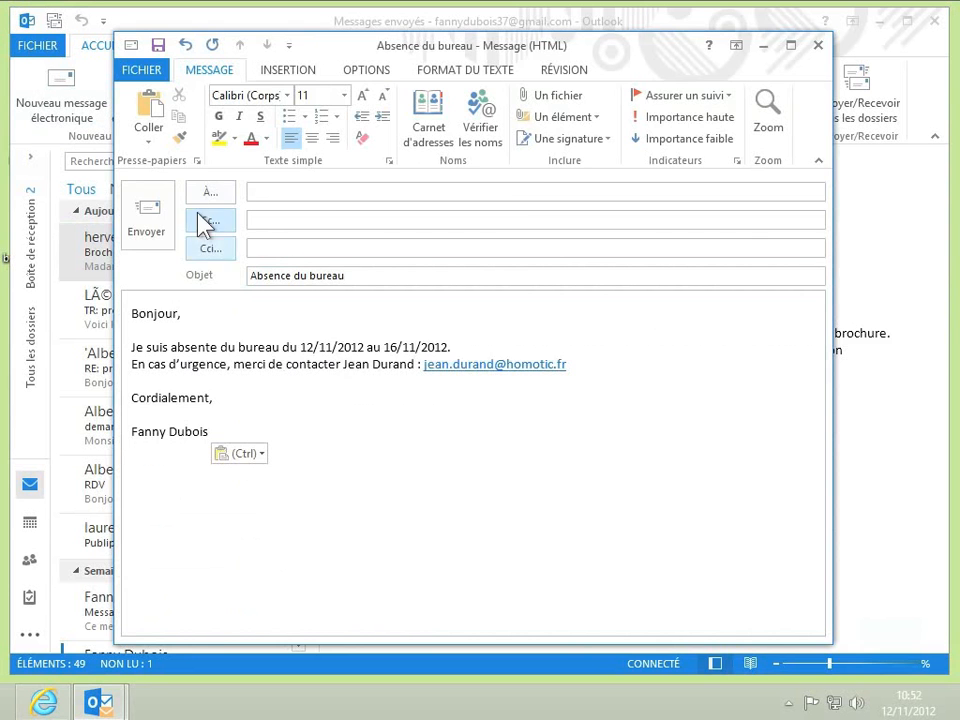
- Save the message as an Outlook template (*.oft) named "Absence du bureau" in the Templates folder, and close it with its changes saved
click(140, 70)
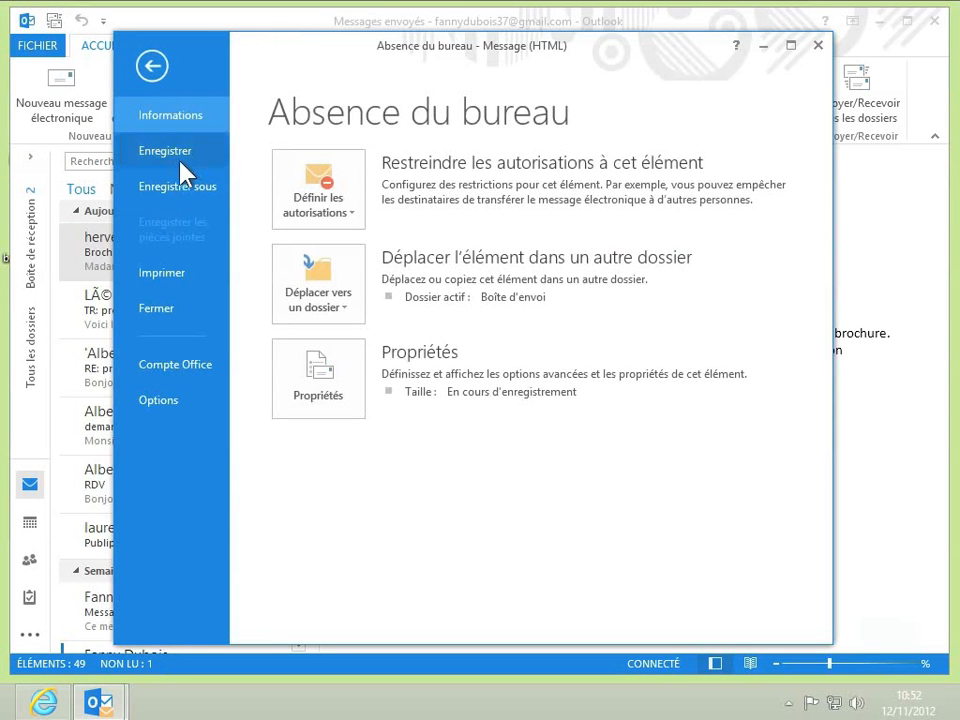
click(180, 187)
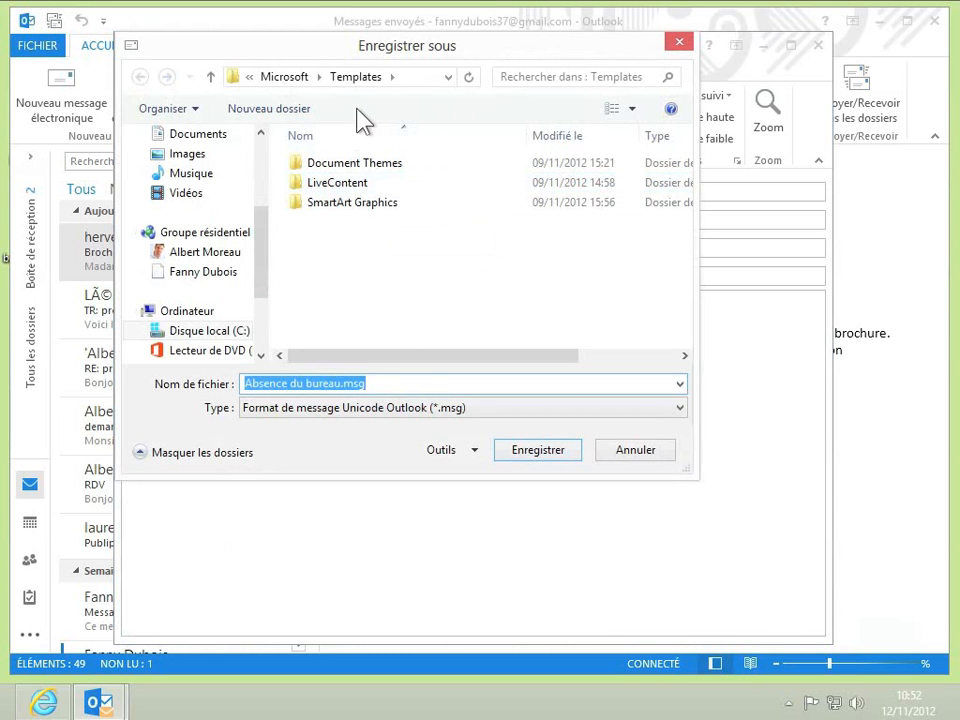
click(334, 412)
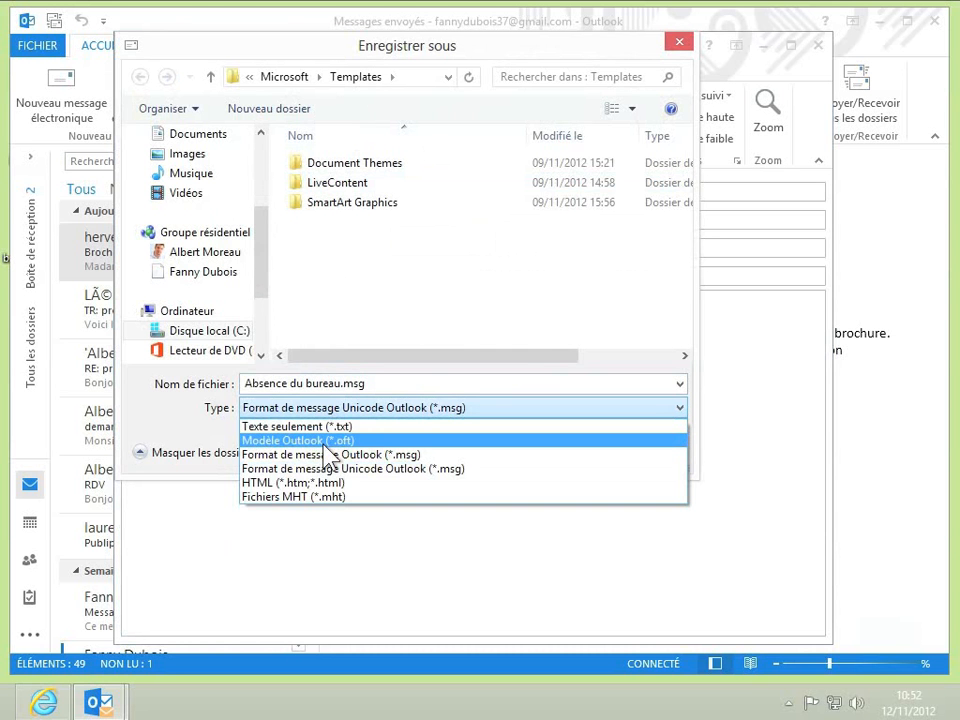
click(327, 441)
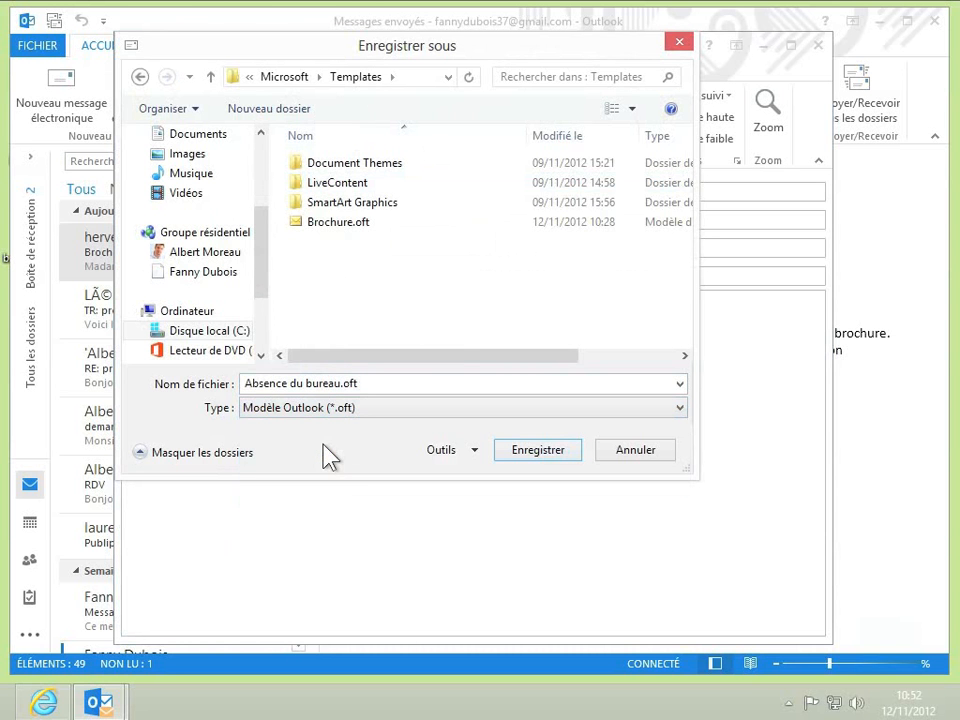
click(563, 452)
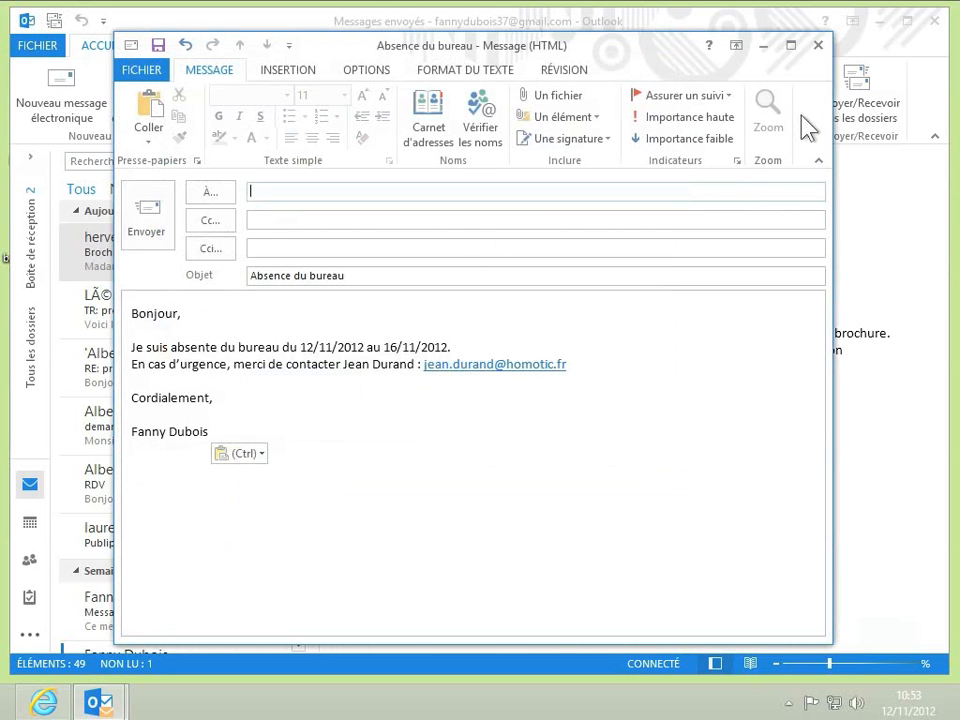
click(818, 47)
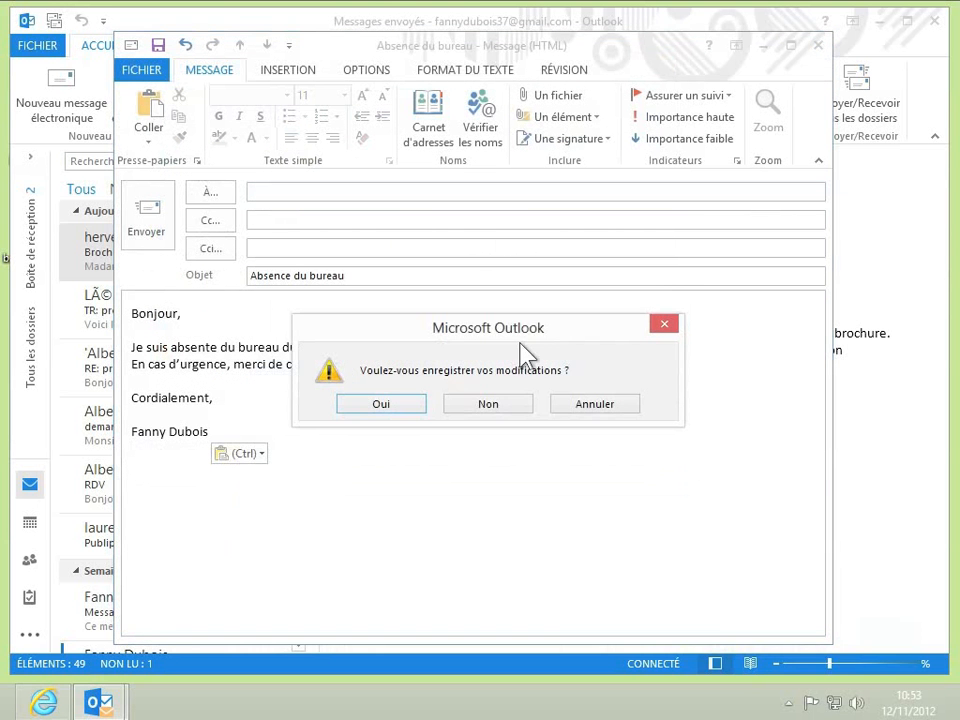
click(369, 405)
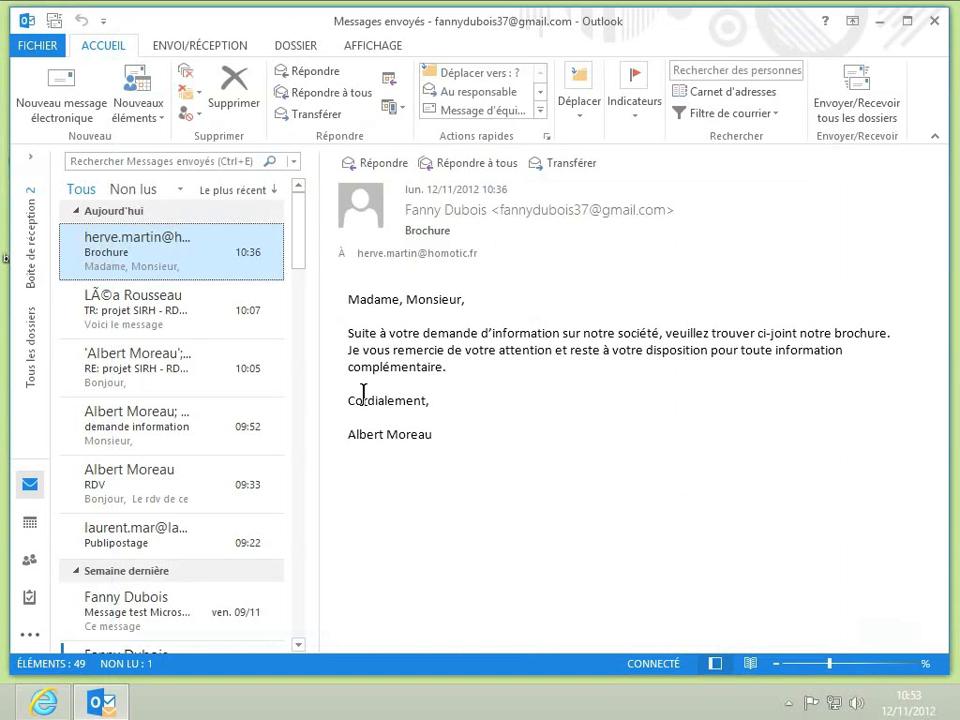
- Create a new mail rule from a blank rule that applies to received messages, and continue to its conditions
click(48, 47)
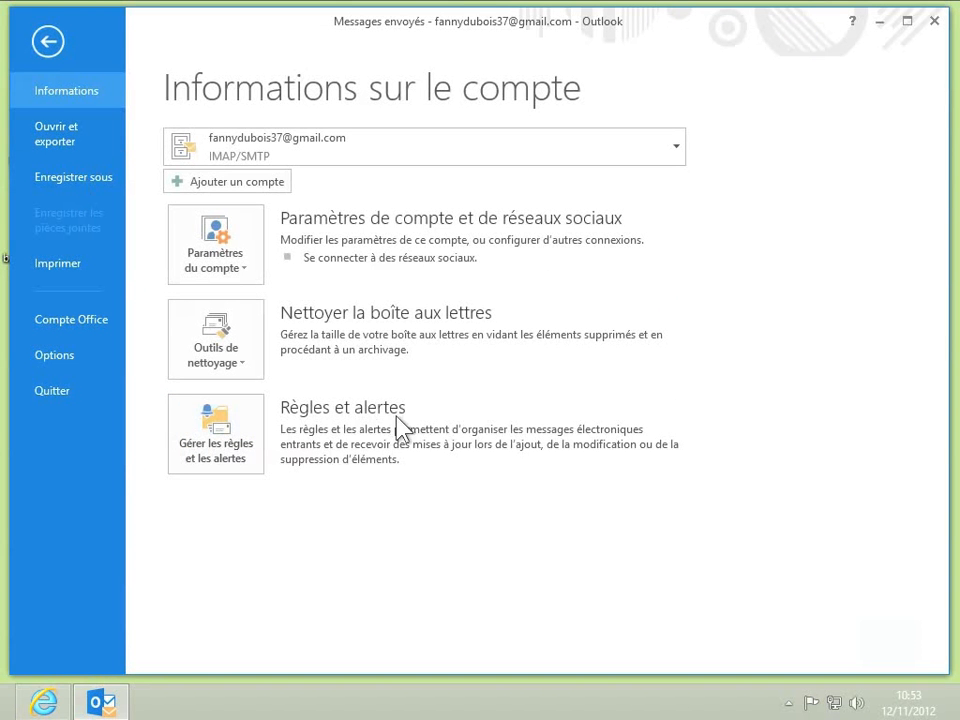
click(246, 454)
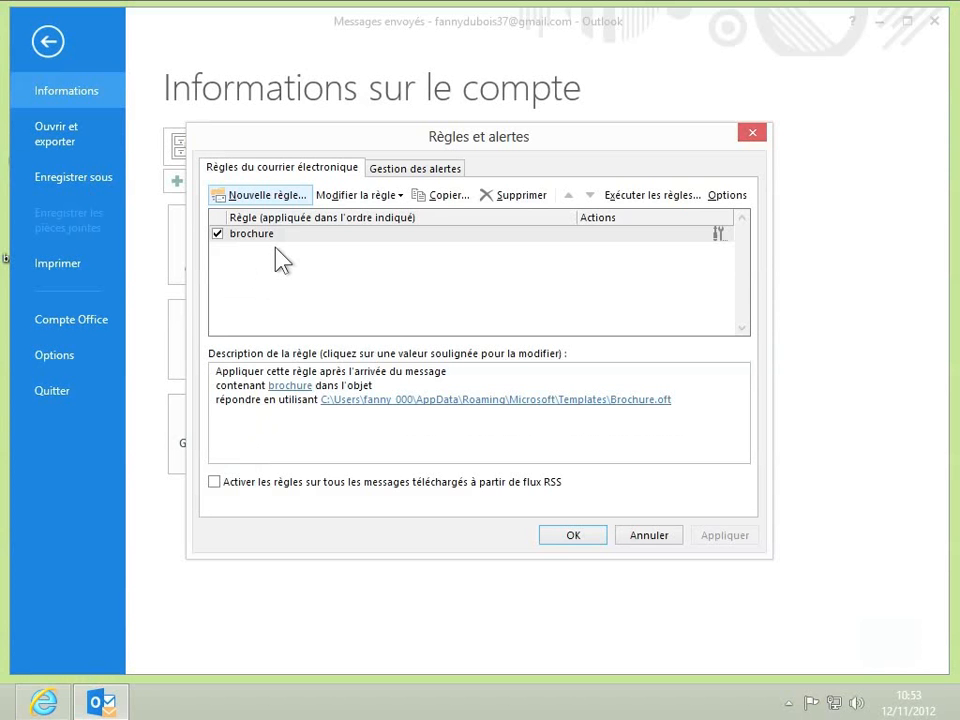
click(265, 200)
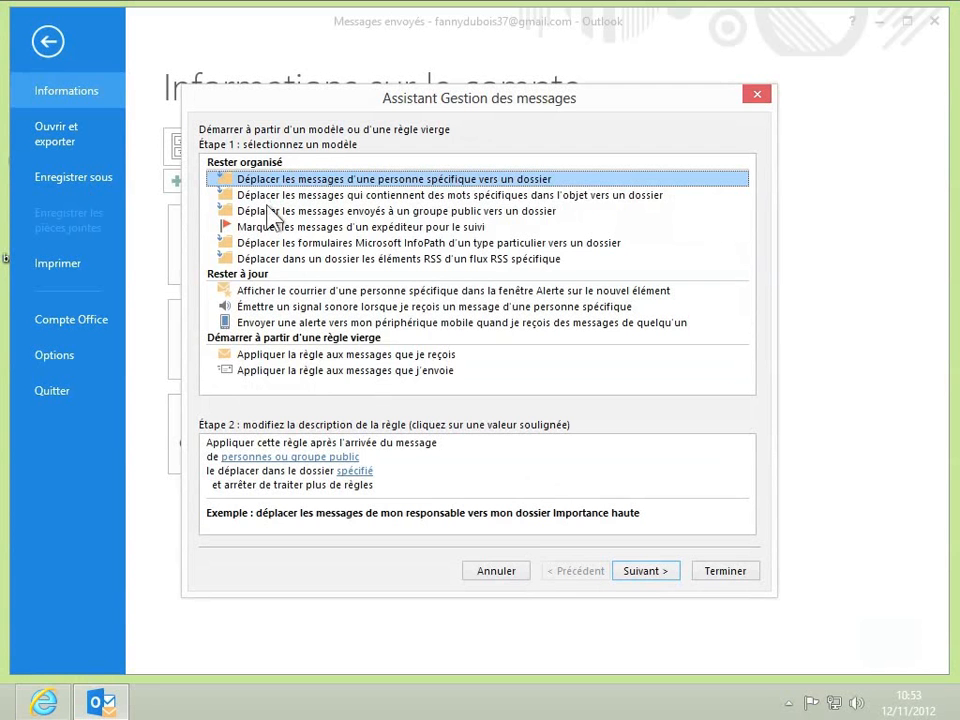
click(285, 354)
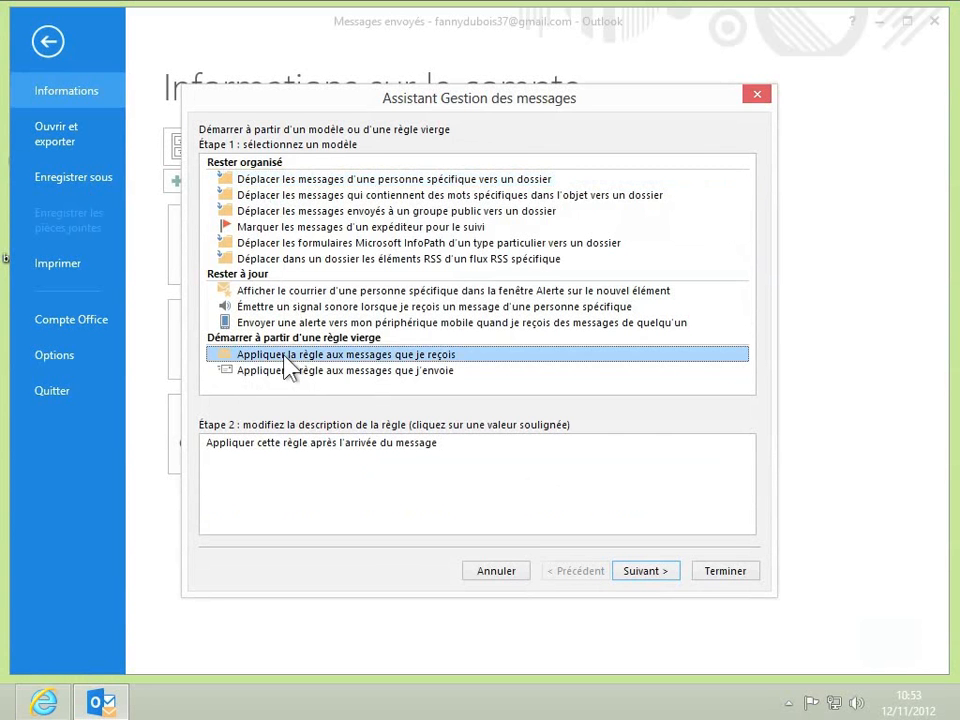
click(645, 571)
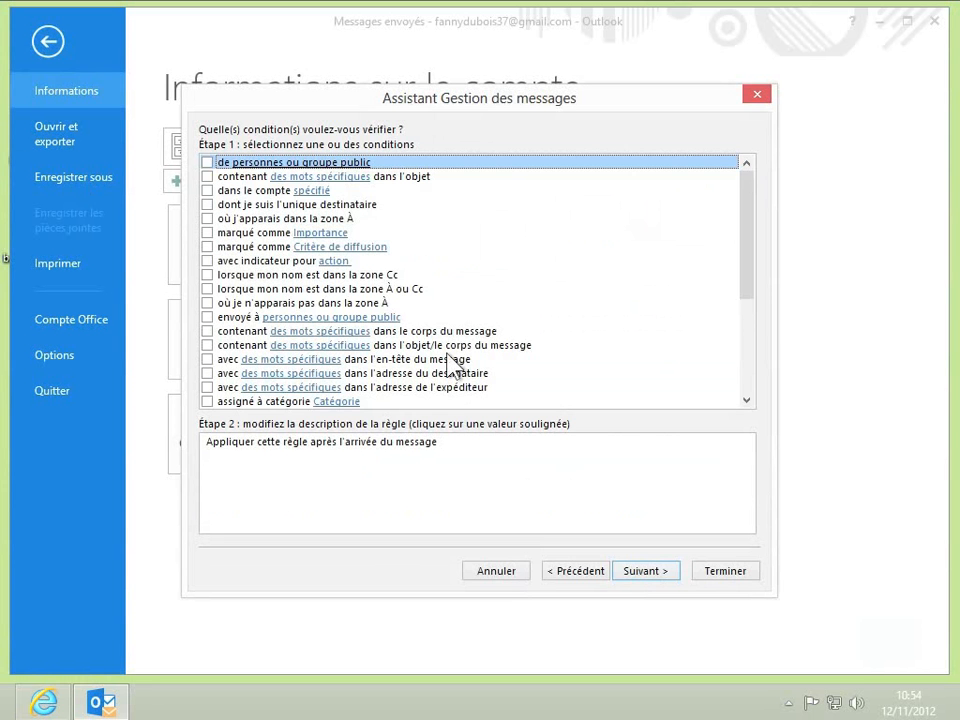
- Limit the rule to messages received after 12 November 2012 and before 18 November 2012 with my name in the À or Cc field
scroll(455, 367, down, 1)
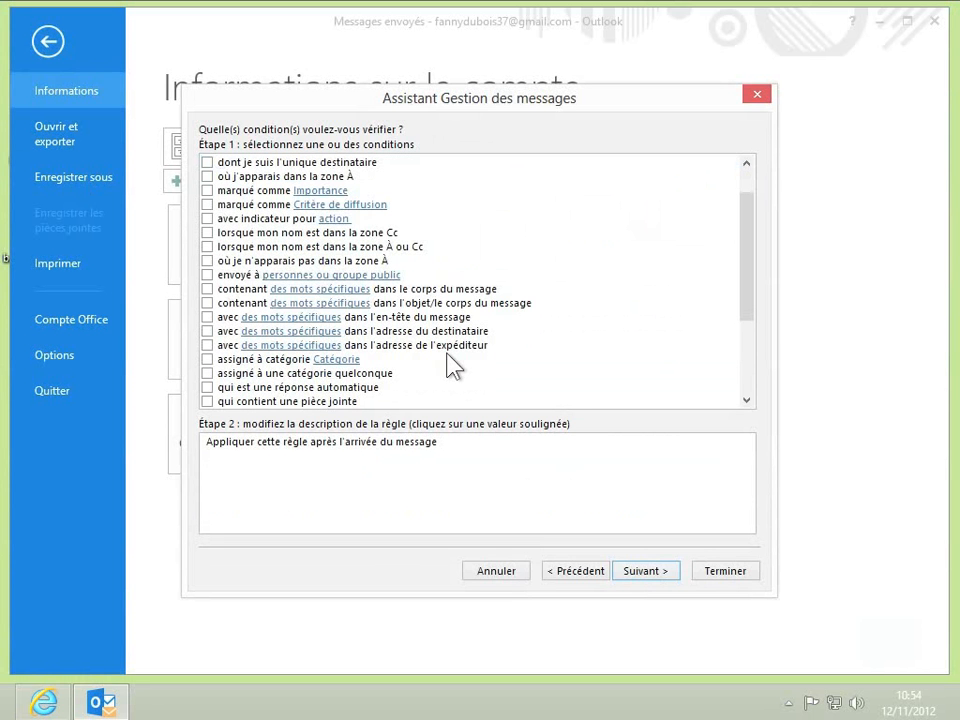
scroll(452, 367, down, 1)
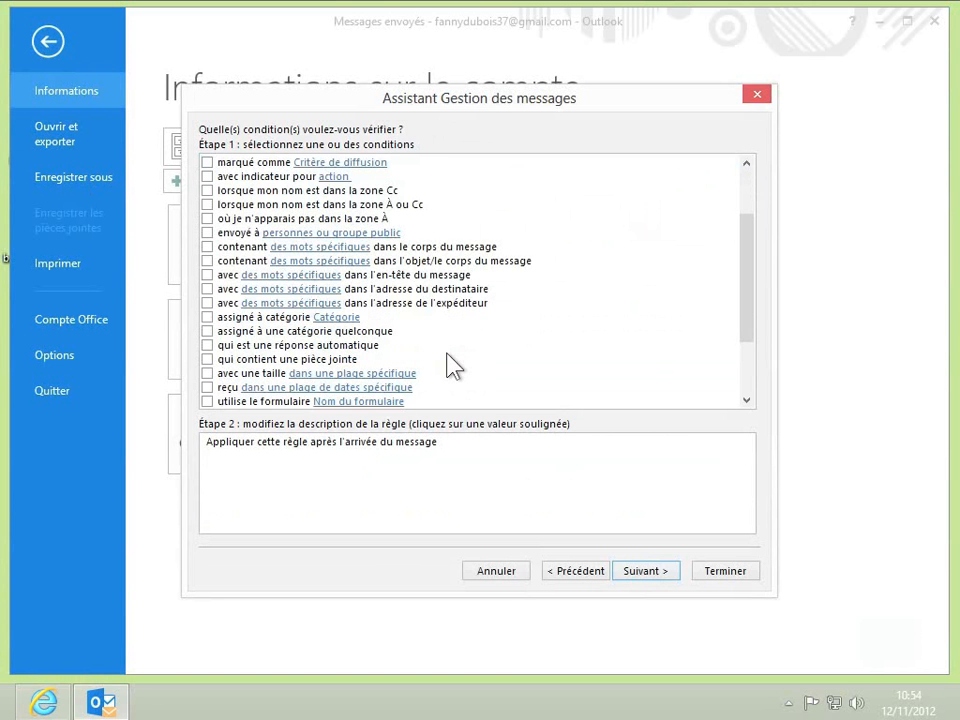
scroll(448, 366, down, 1)
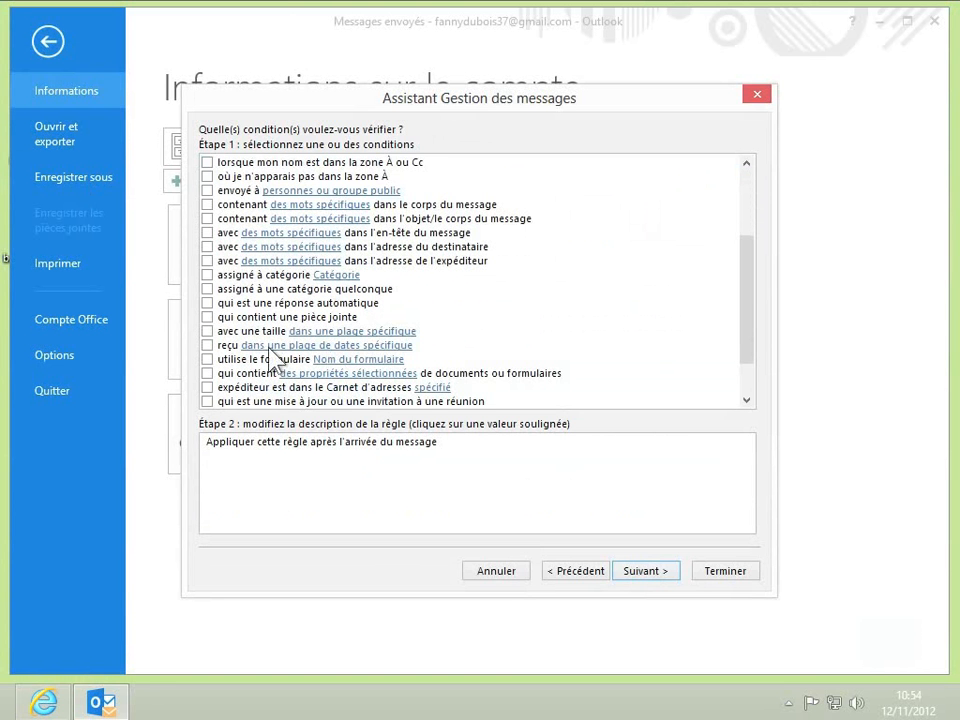
click(208, 345)
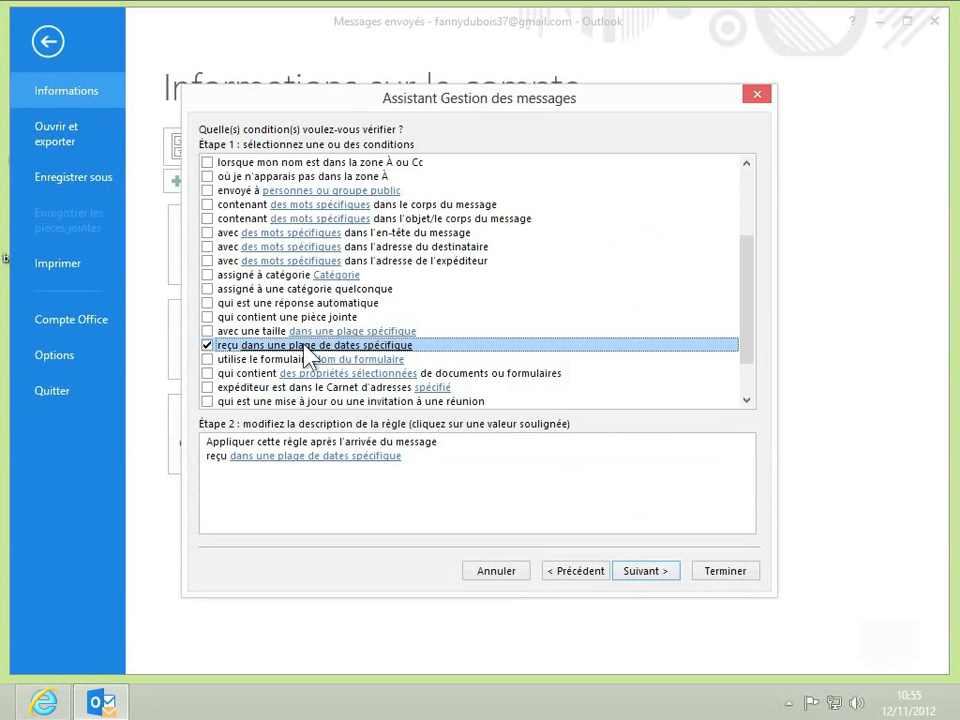
click(272, 460)
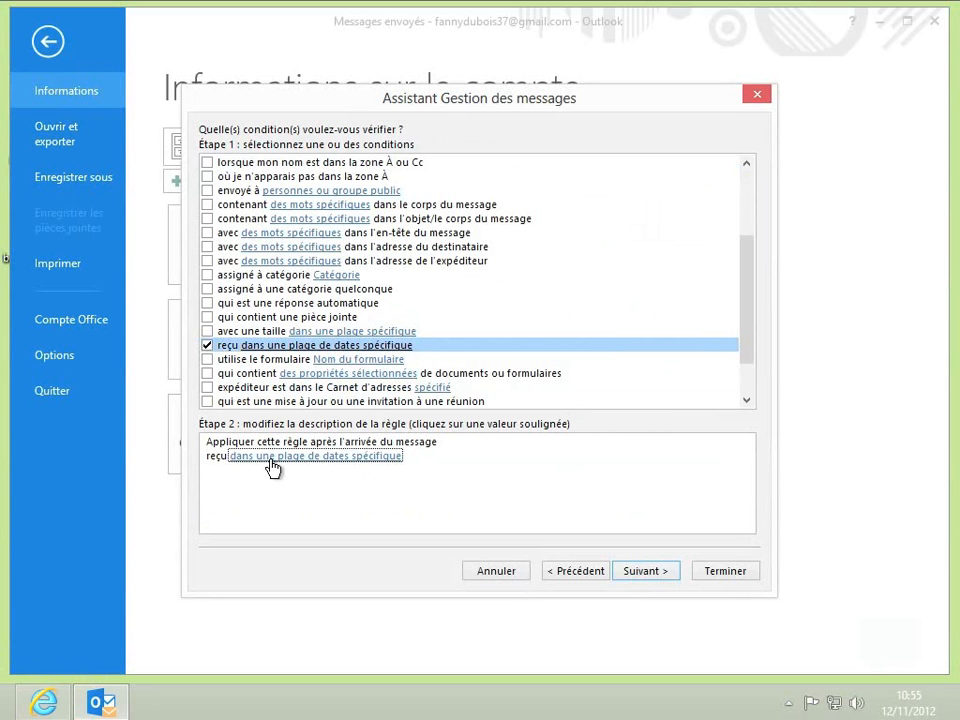
click(272, 460)
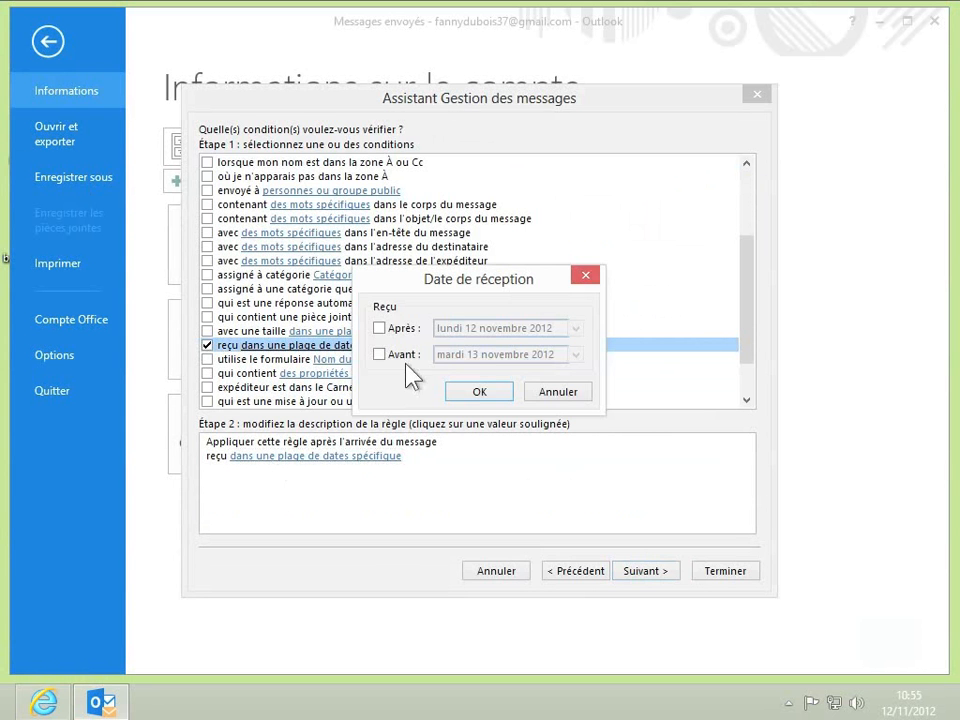
click(380, 328)
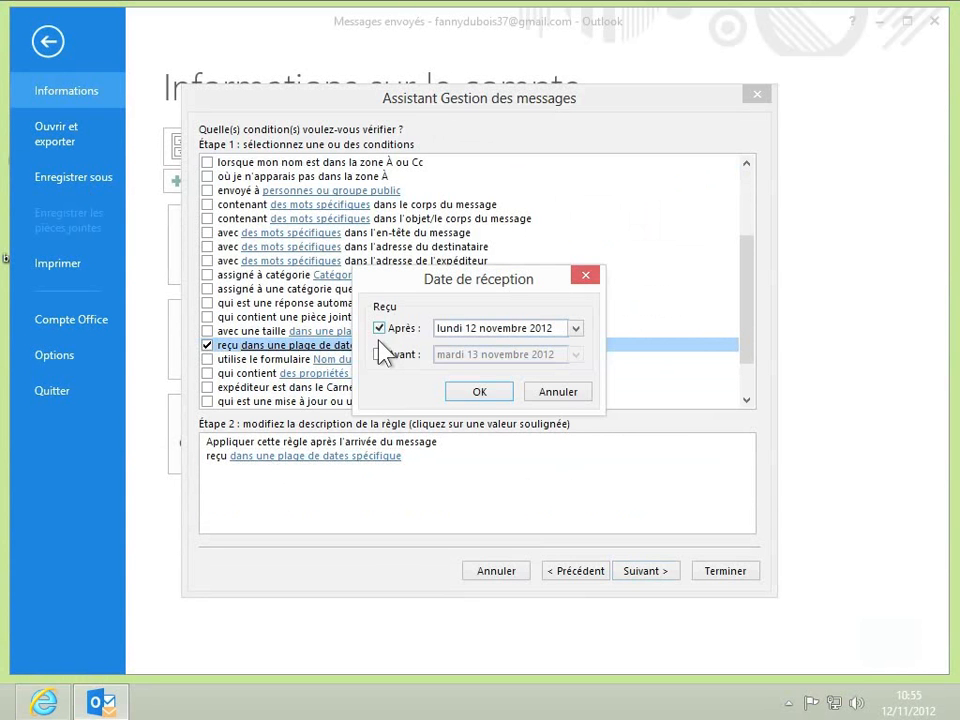
click(380, 354)
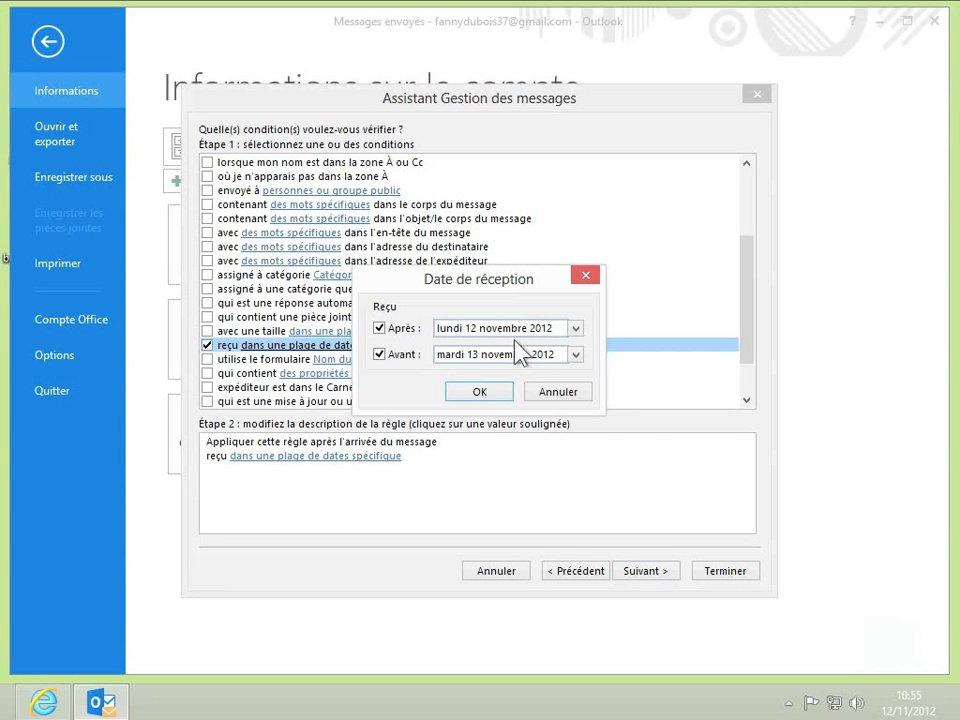
click(575, 355)
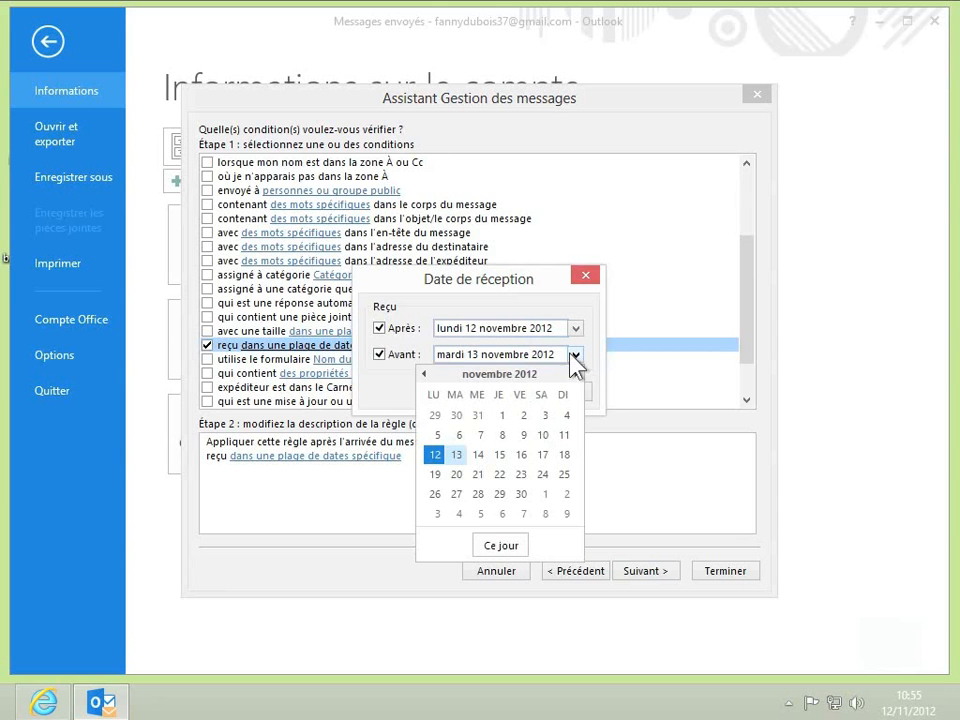
click(563, 458)
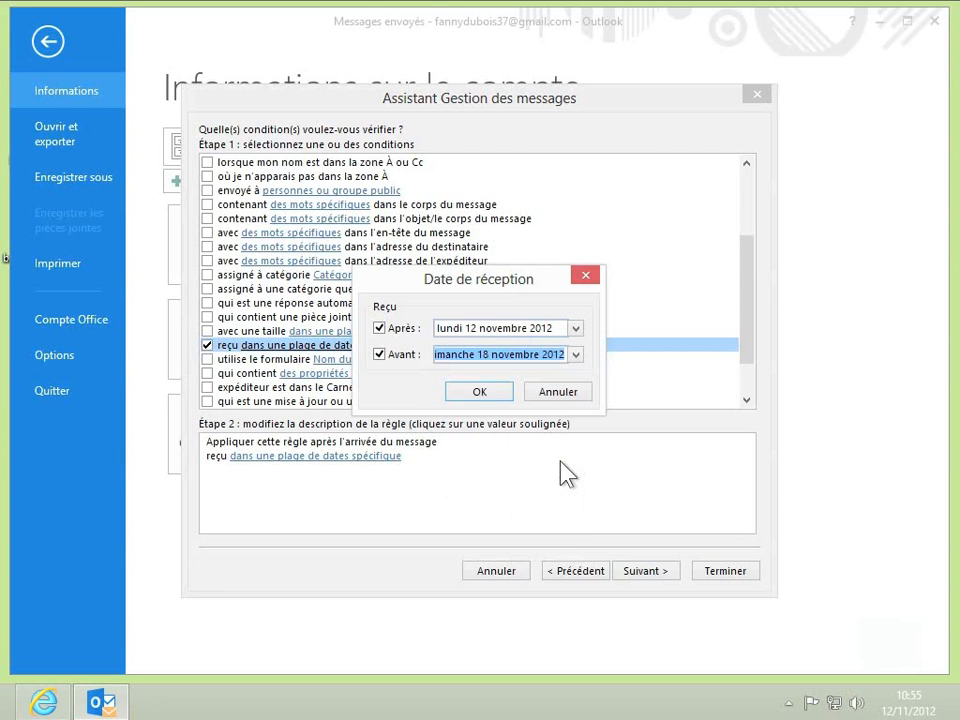
click(479, 392)
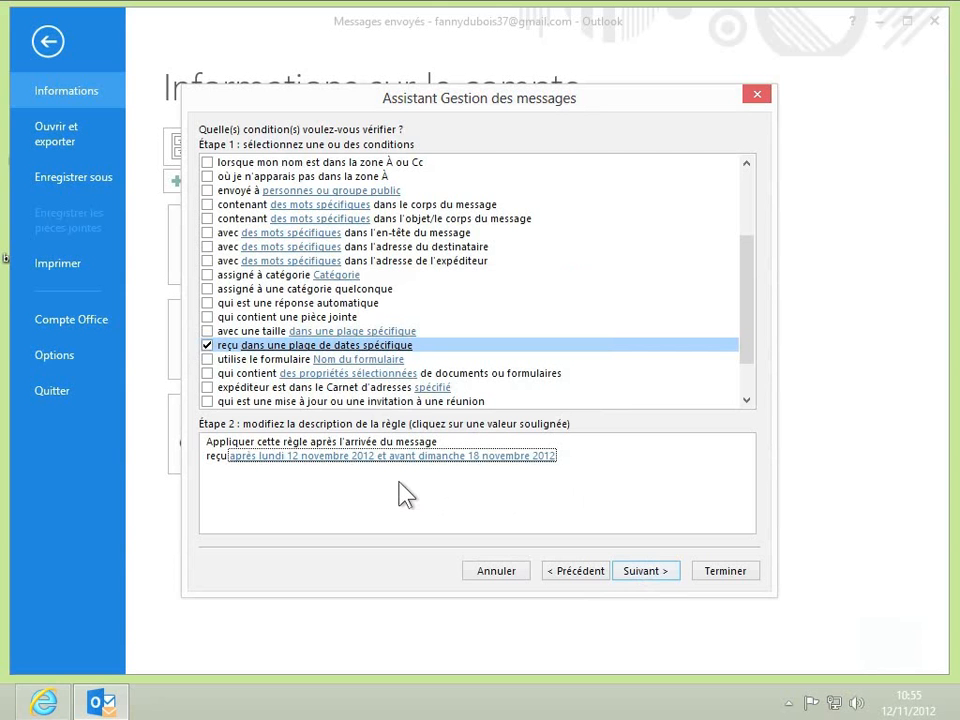
click(207, 163)
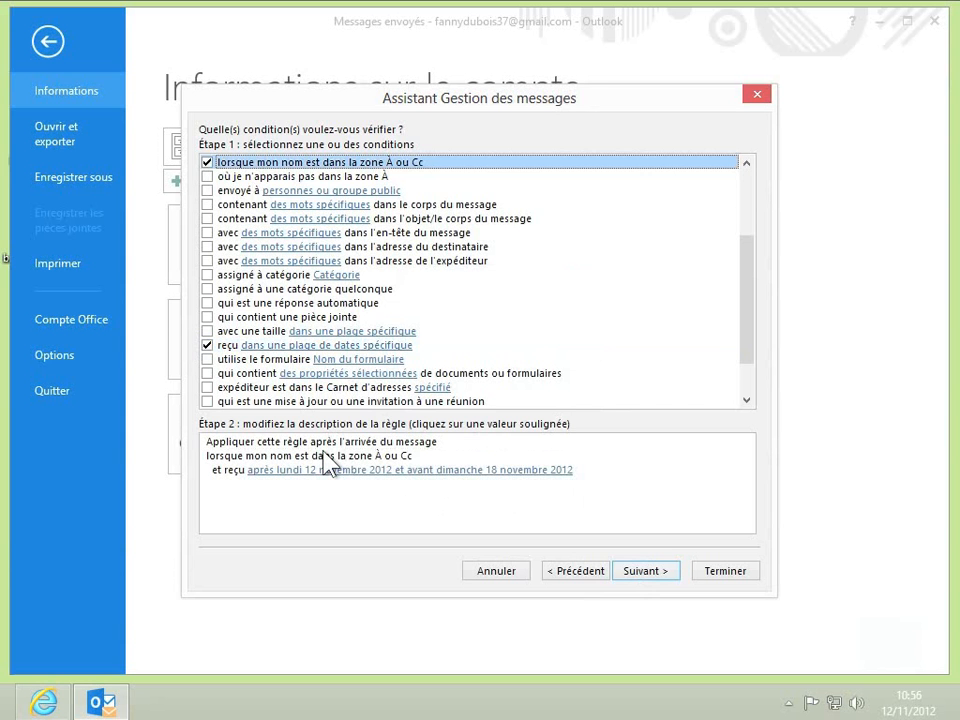
click(652, 577)
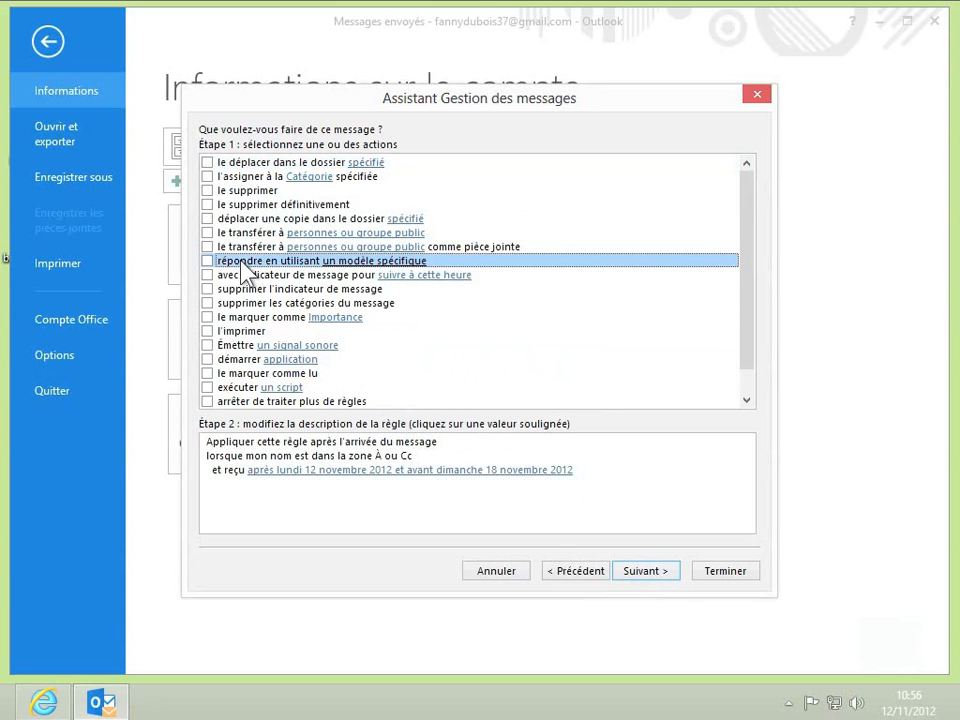
- Make the rule reply with the "Absence du bureau" template from the file system templates, and continue to the exceptions
click(207, 261)
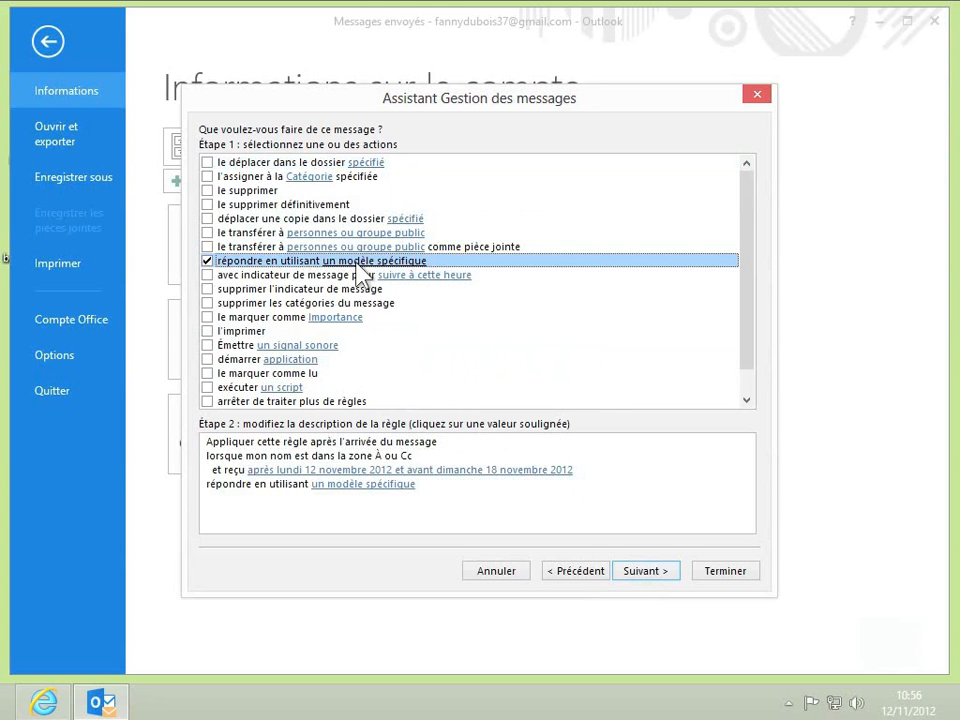
click(378, 485)
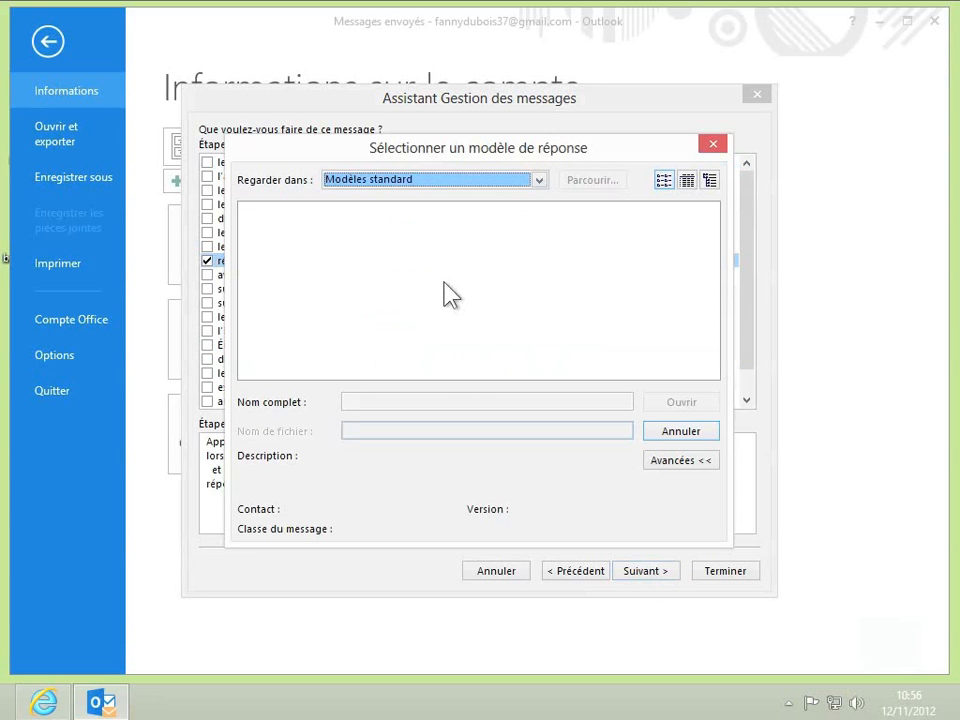
click(537, 181)
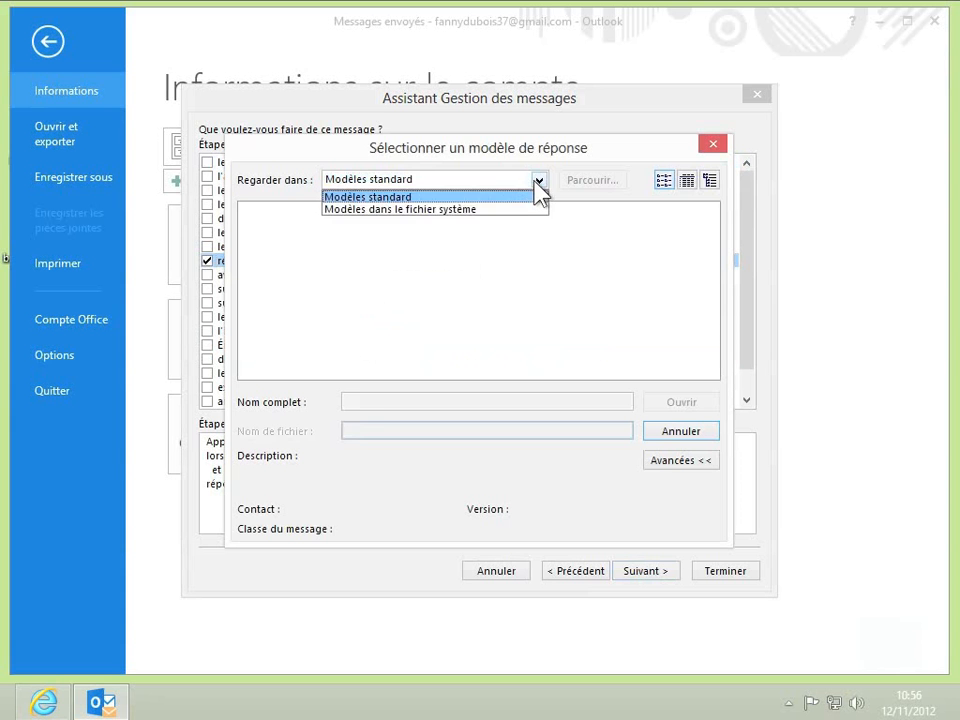
click(407, 210)
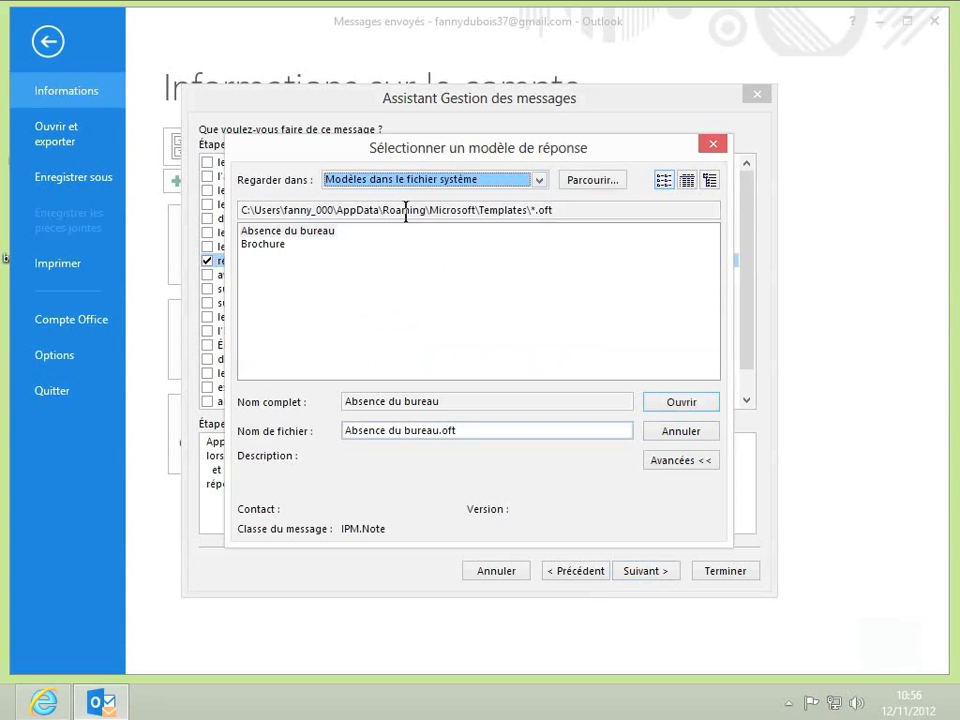
click(291, 233)
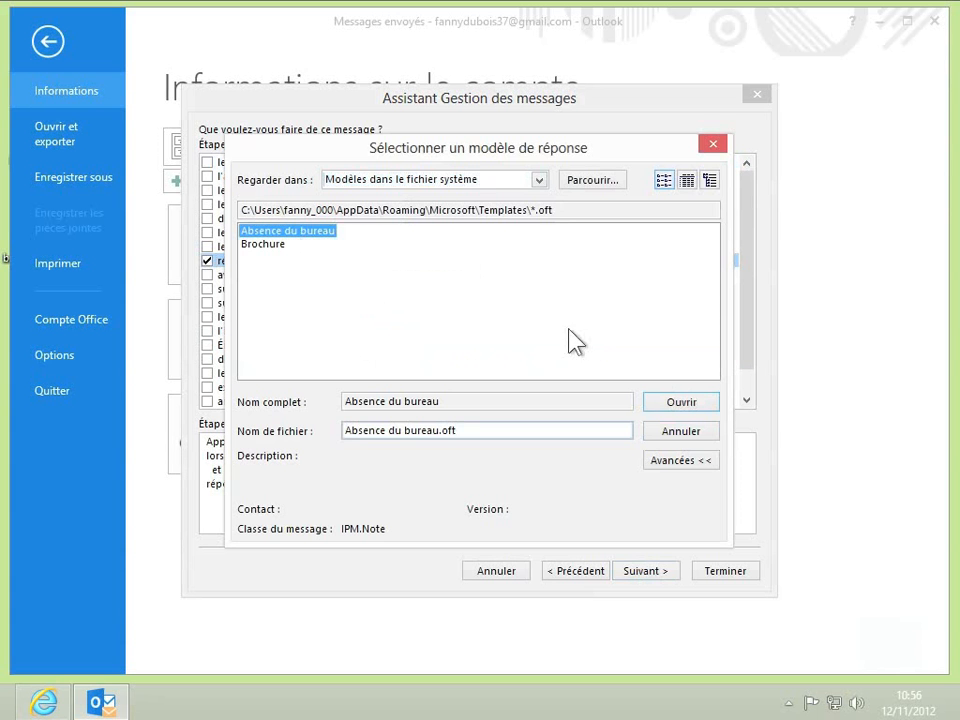
click(675, 404)
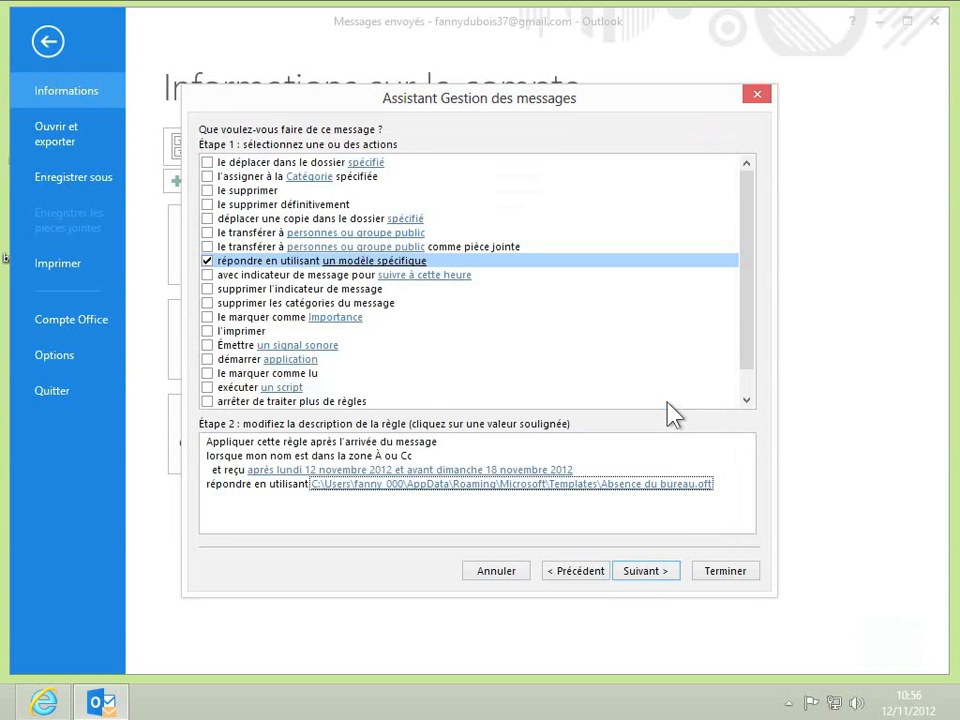
click(667, 576)
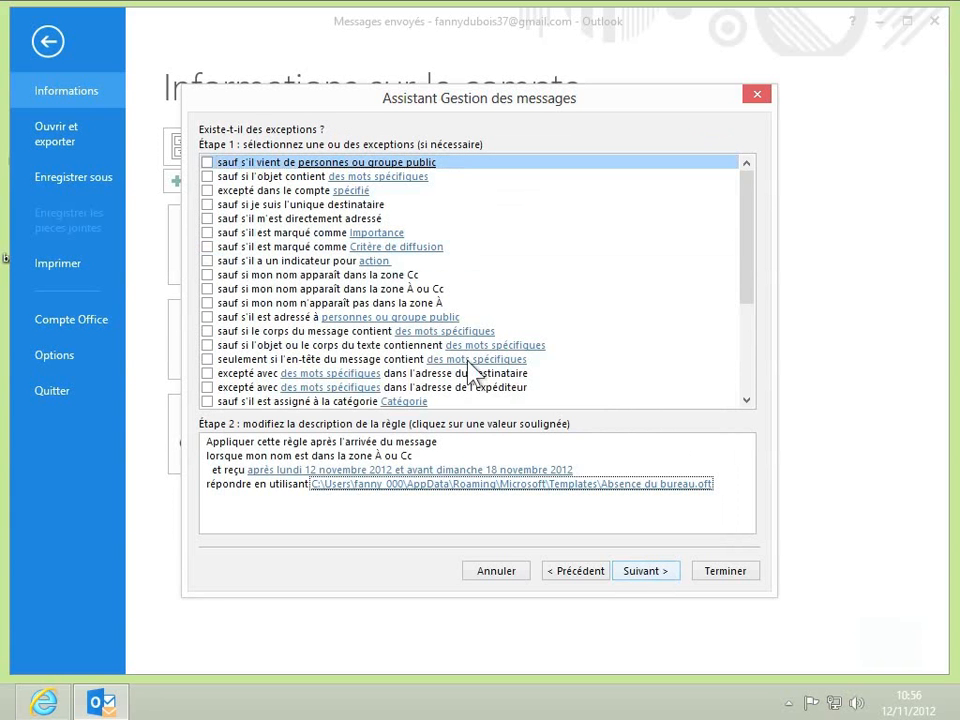
click(225, 165)
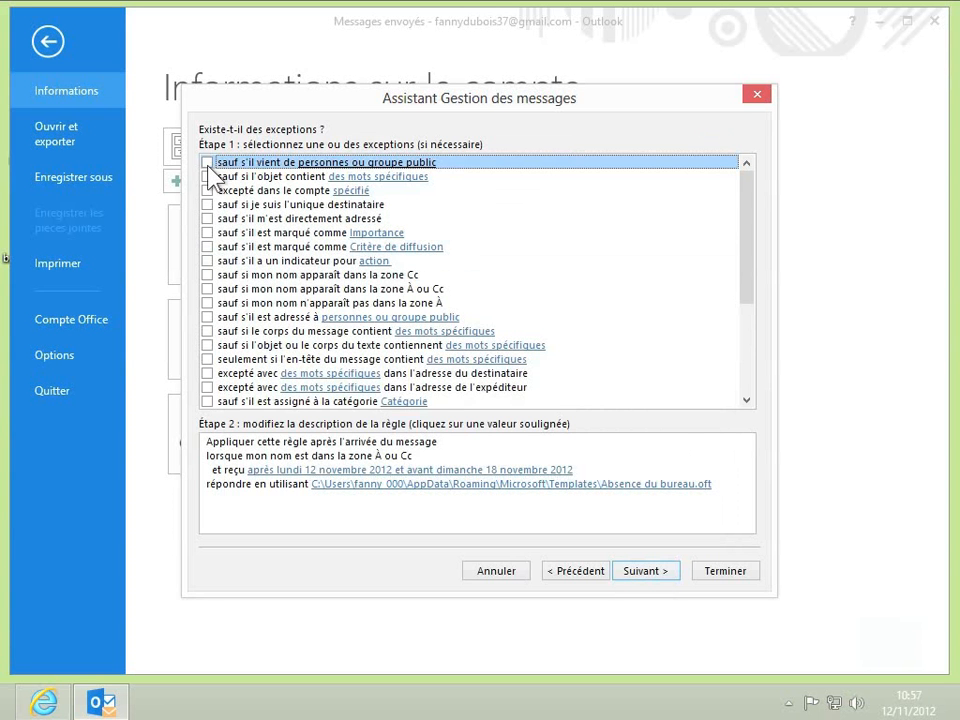
click(207, 163)
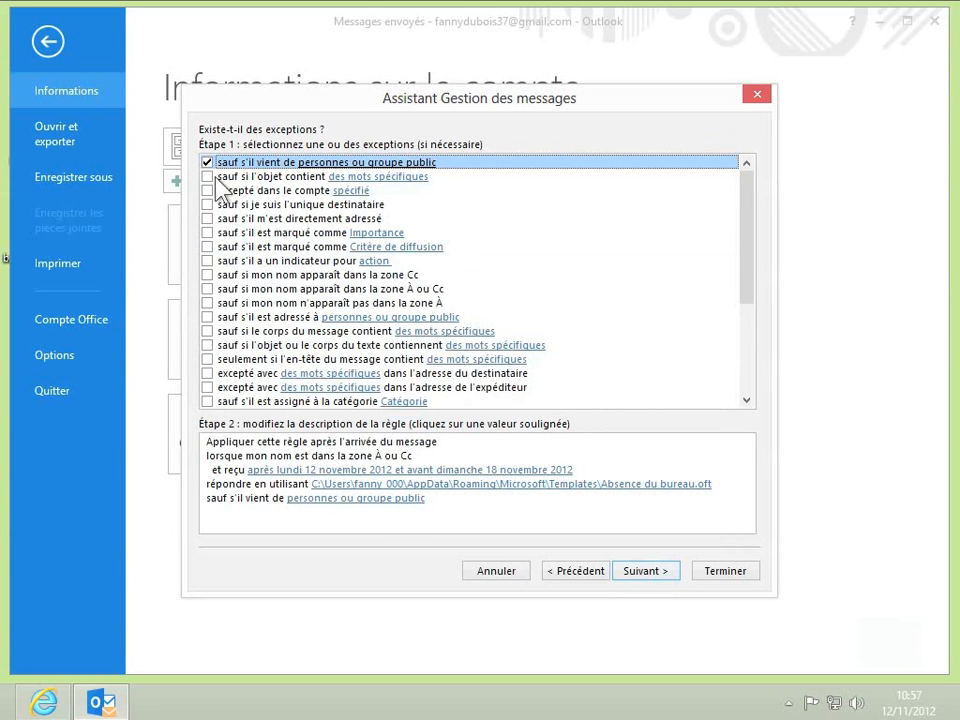
click(375, 499)
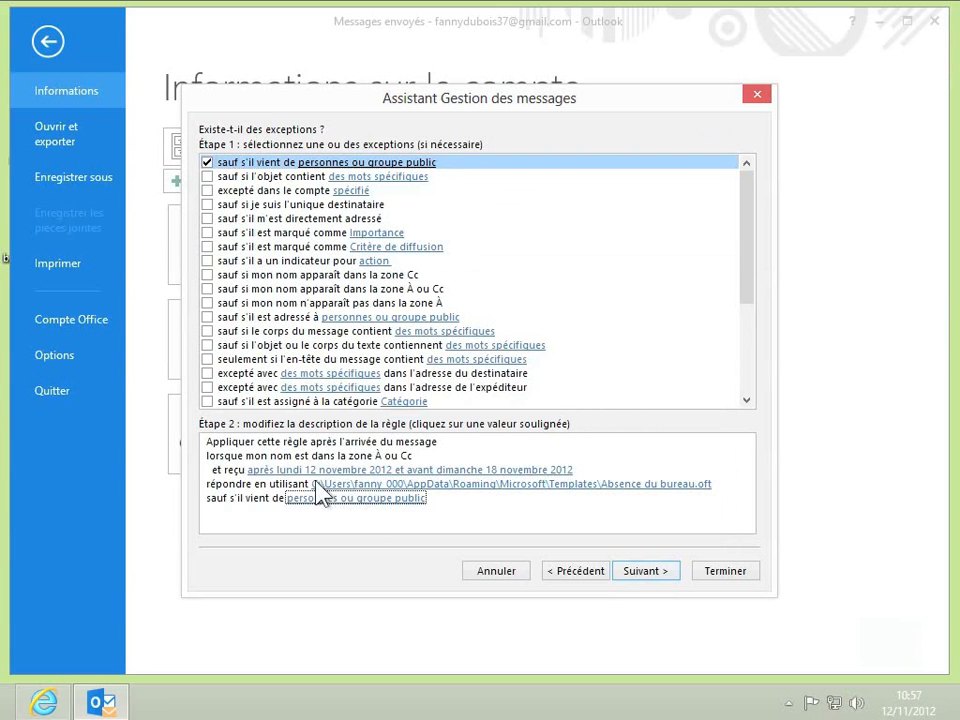
key(shift+Tab)
click(207, 163)
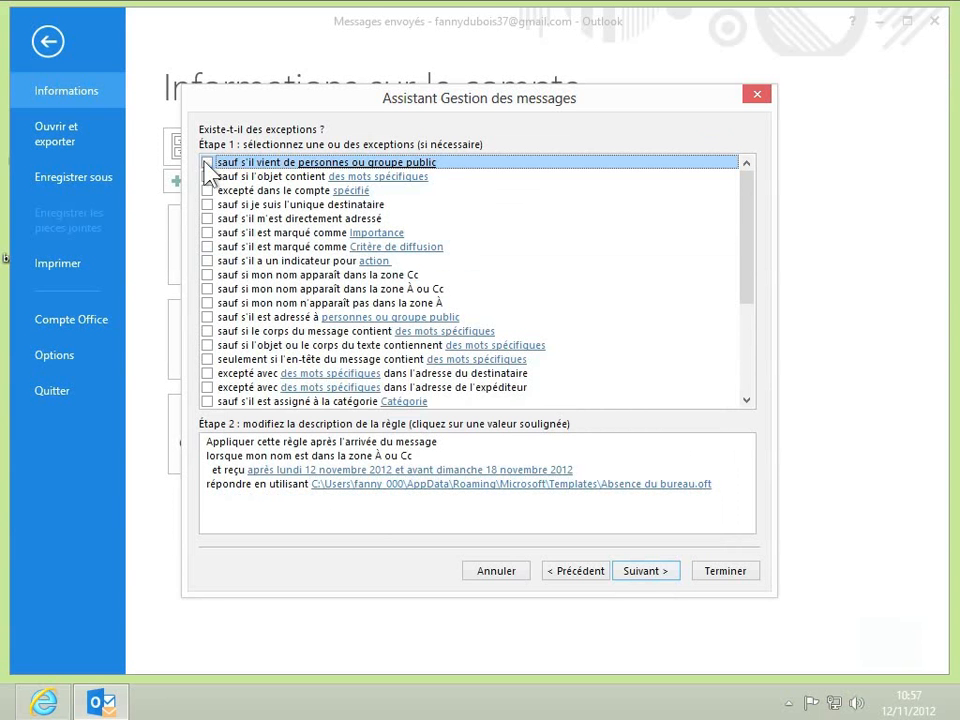
- Continue without any exceptions and name the rule "message absence"
click(643, 571)
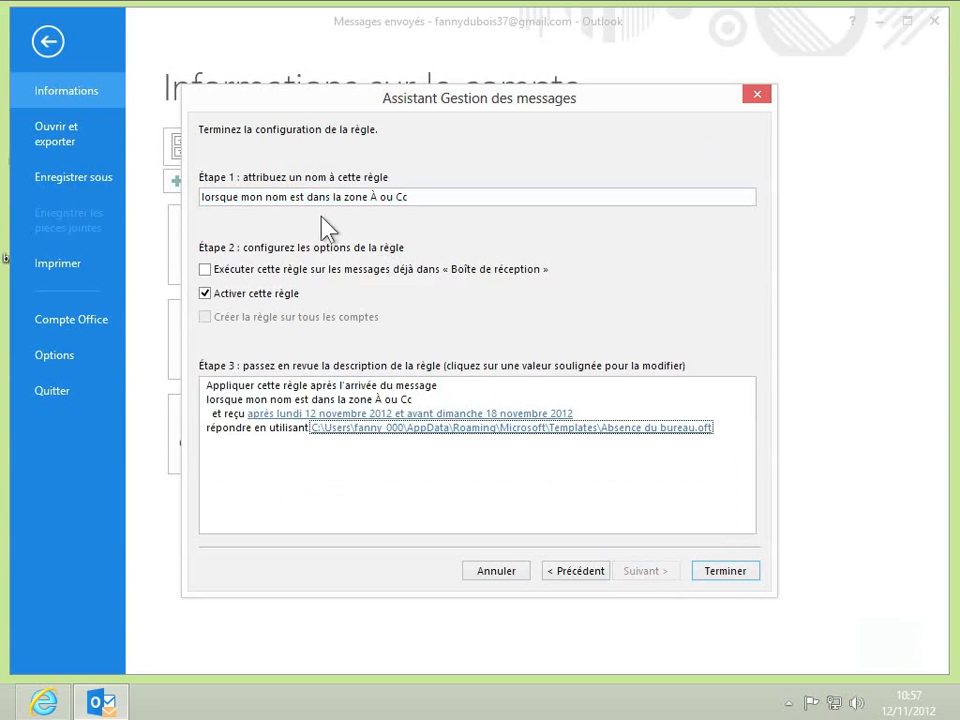
drag(439, 197, 191, 190)
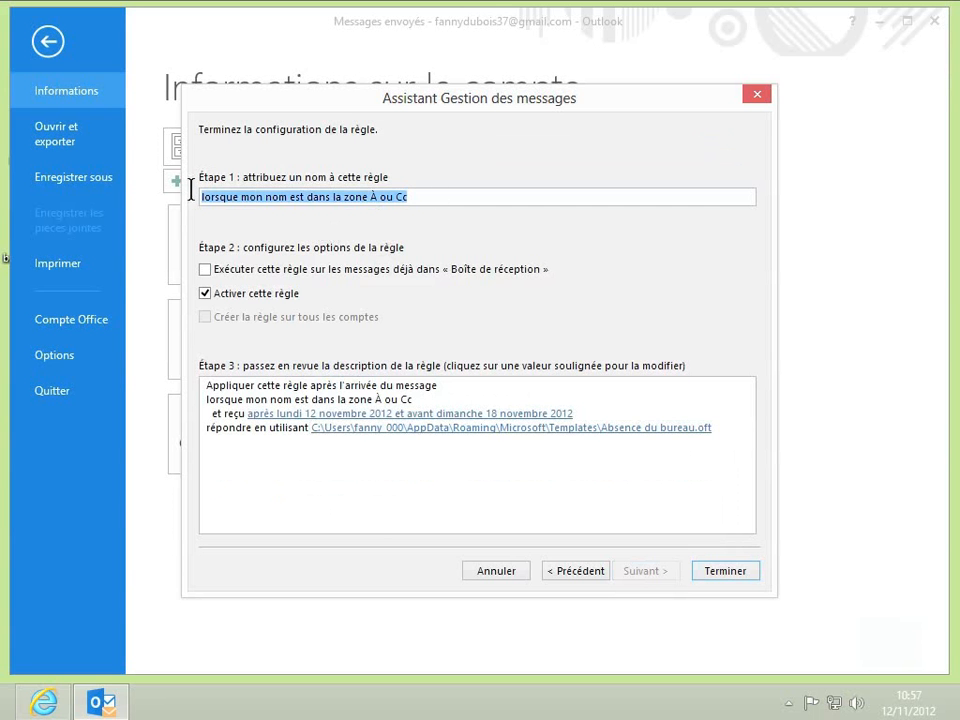
text(messa)
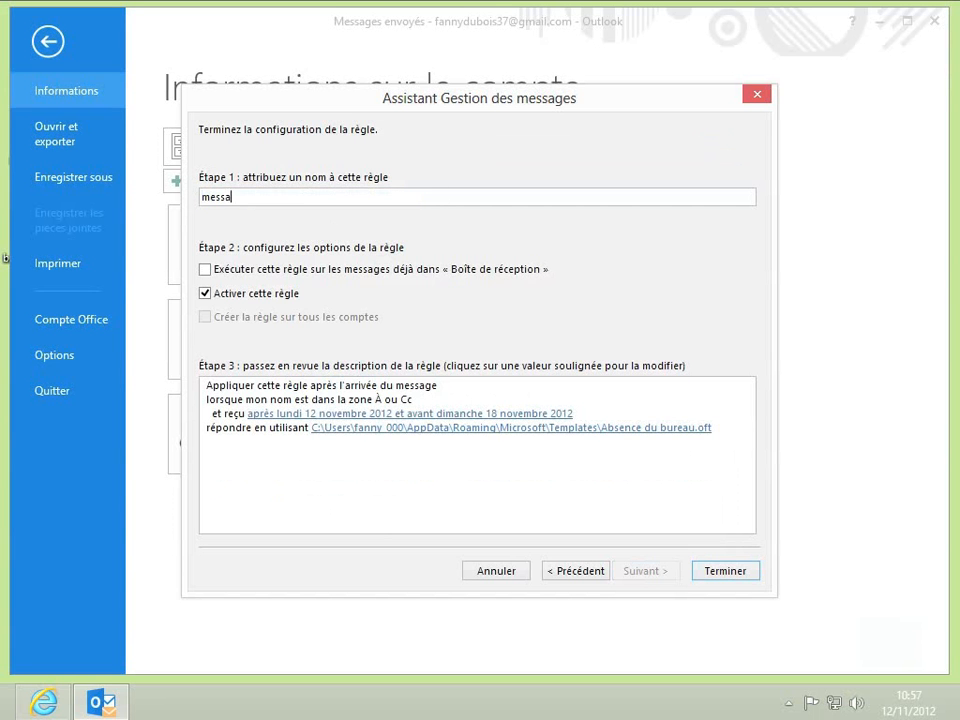
text(ge absence)
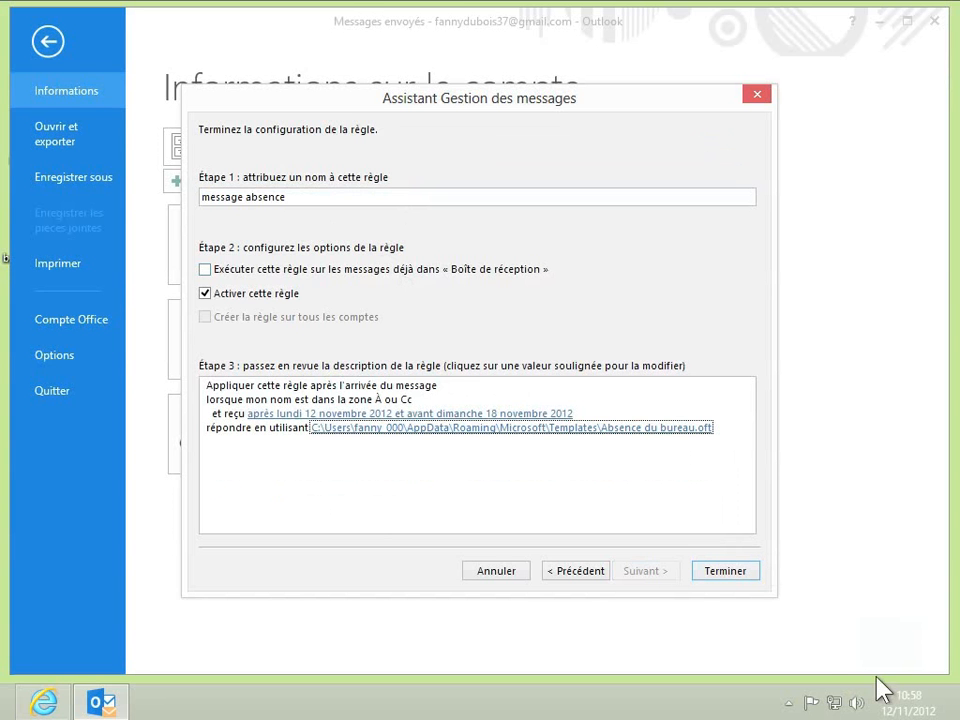
- Also run the rule on messages already in the Boîte de réception, finish and save it, and return to the mail view
click(424, 268)
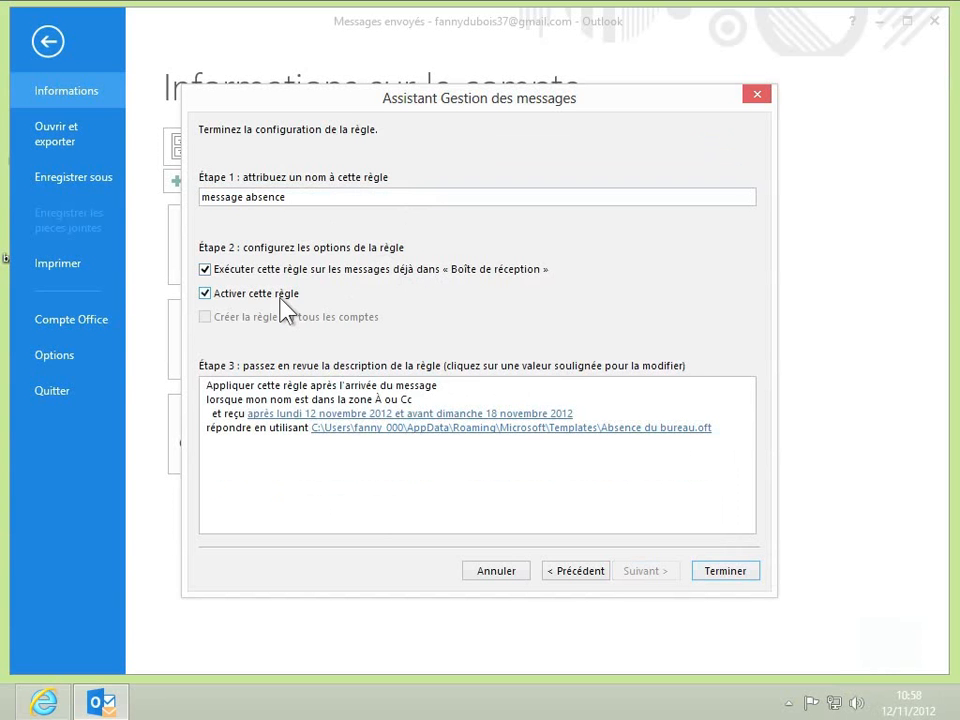
click(718, 573)
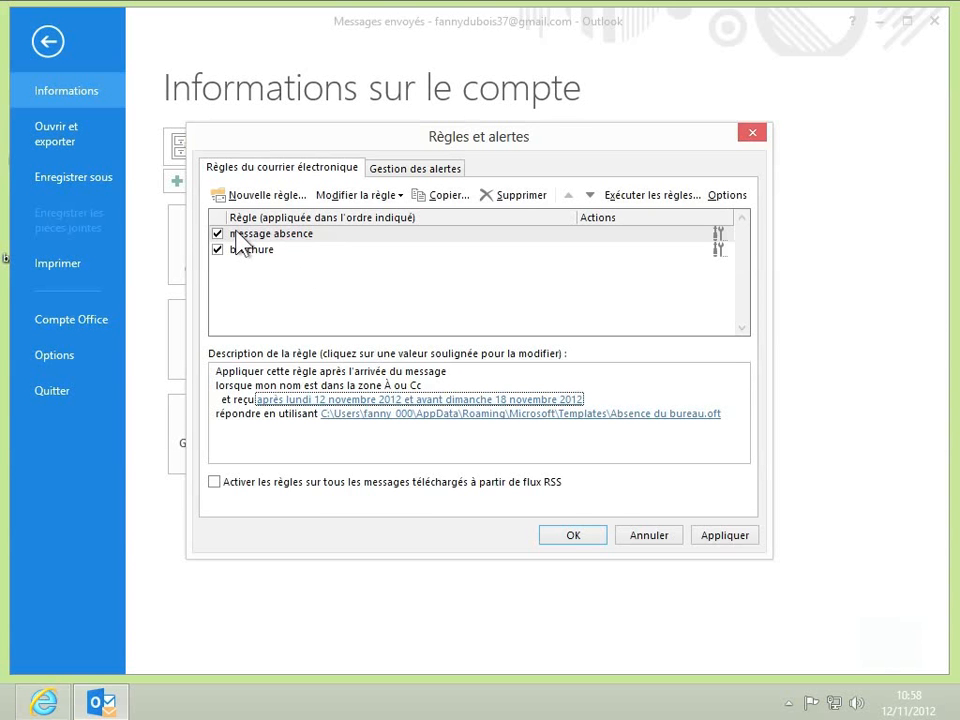
click(598, 540)
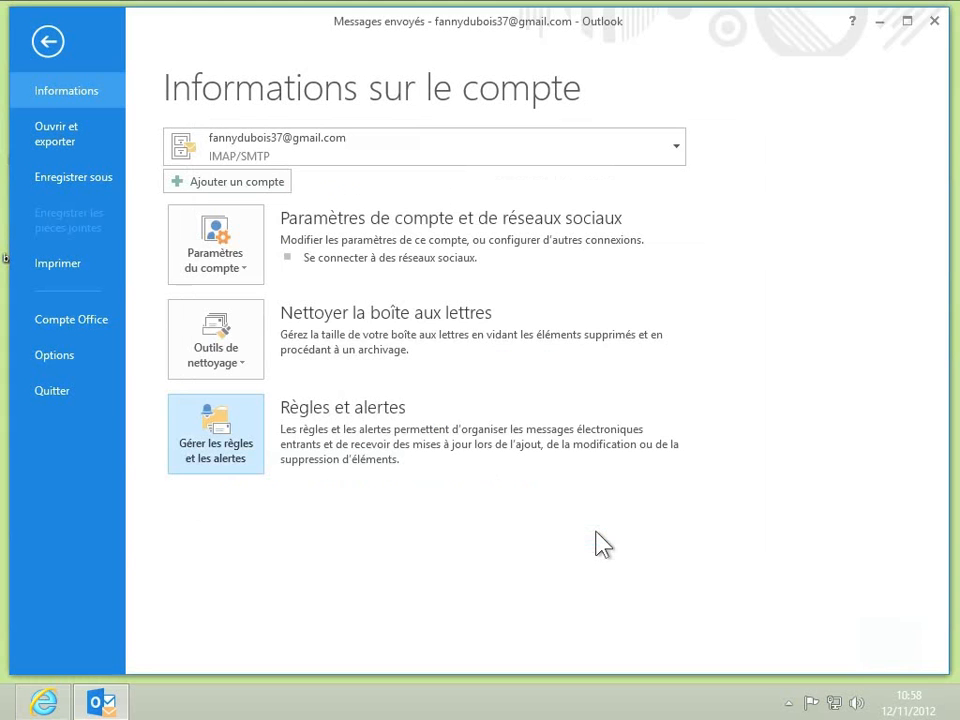
click(50, 43)
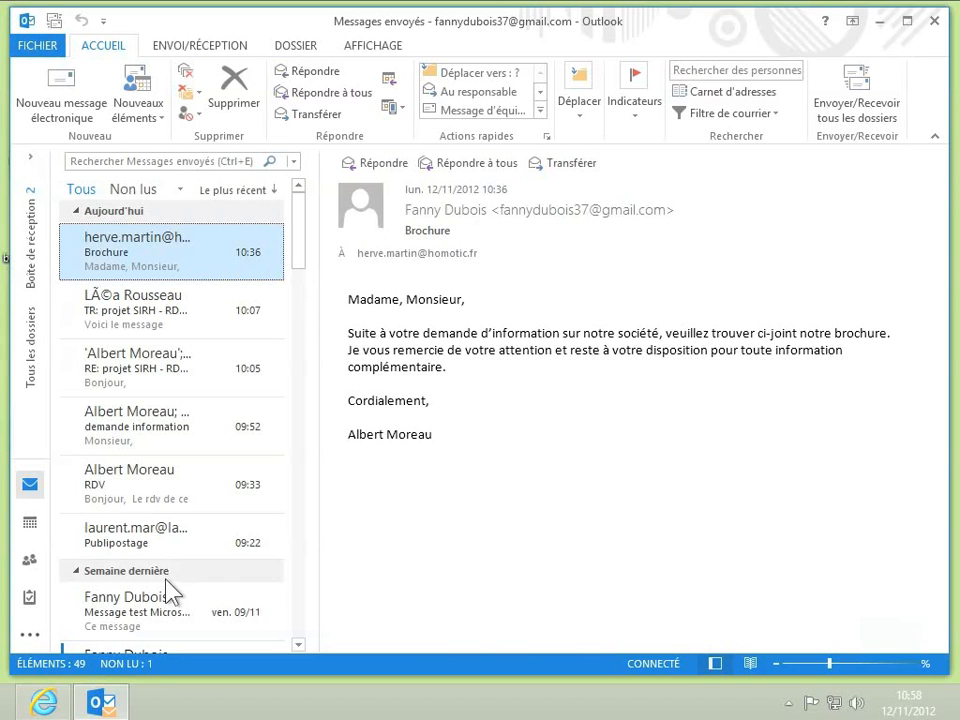
- Switch to Gmail in Internet Explorer and send the Outlook account's owner a test message with the subject "nouveau" and an empty body
click(66, 705)
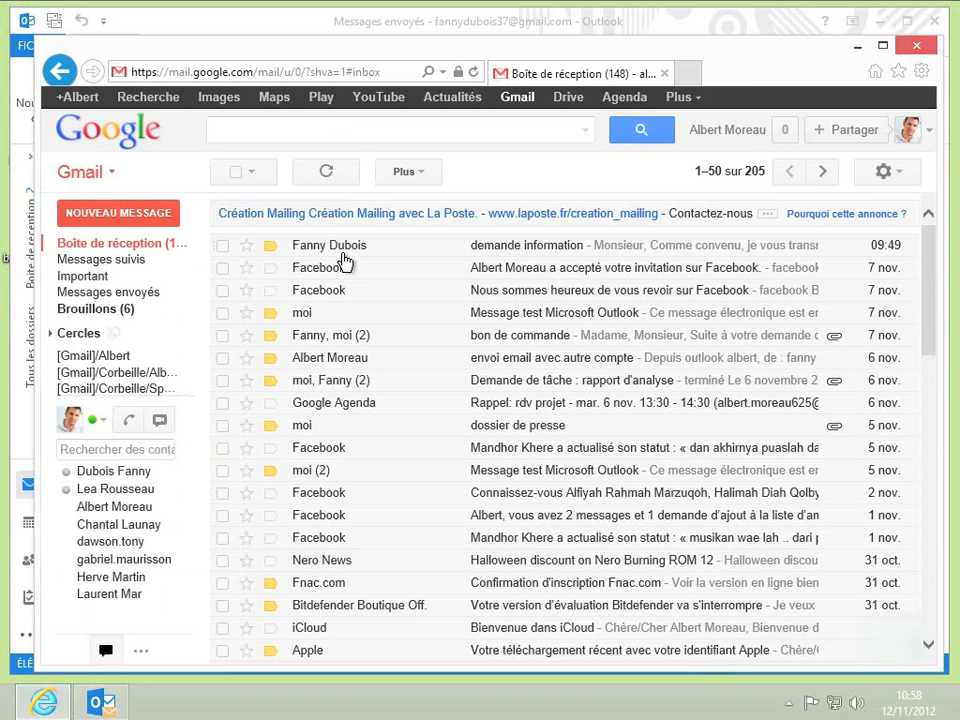
click(118, 213)
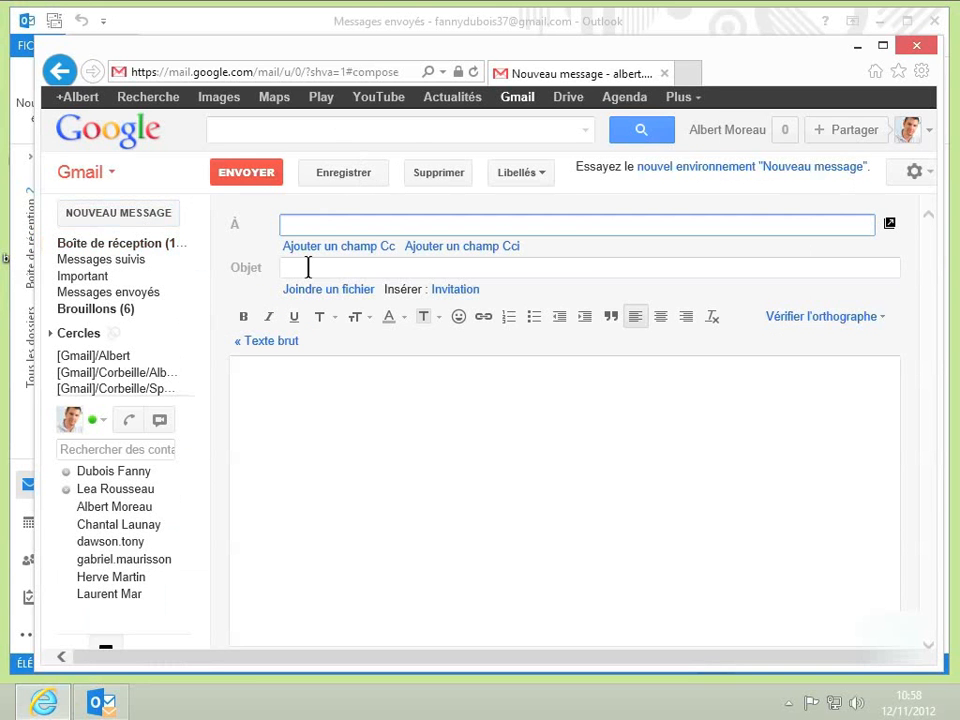
text(fa)
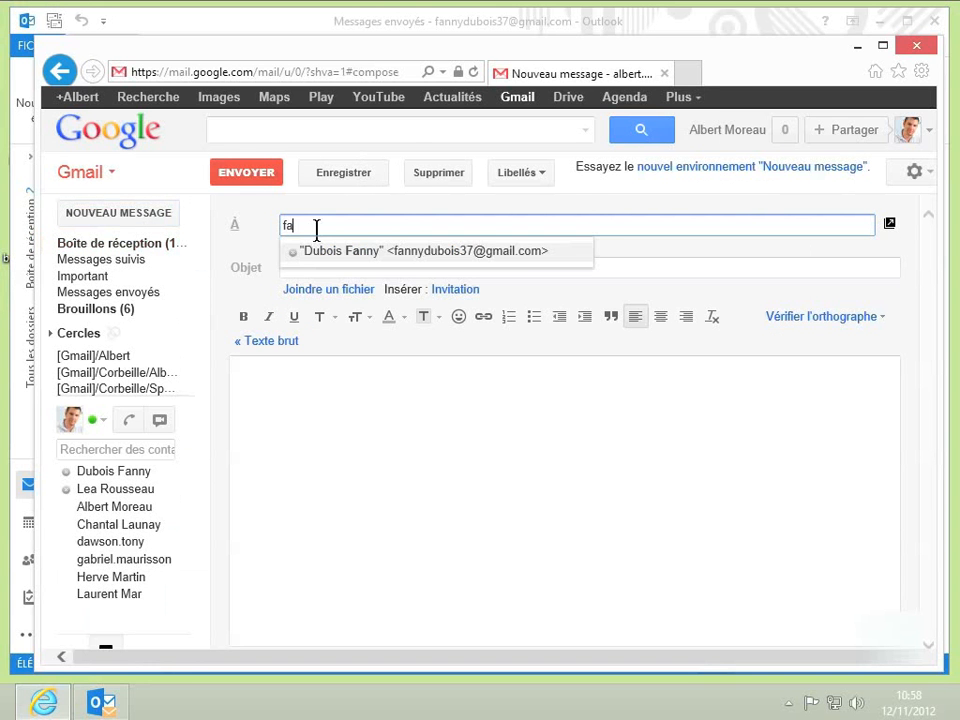
click(322, 252)
click(322, 267)
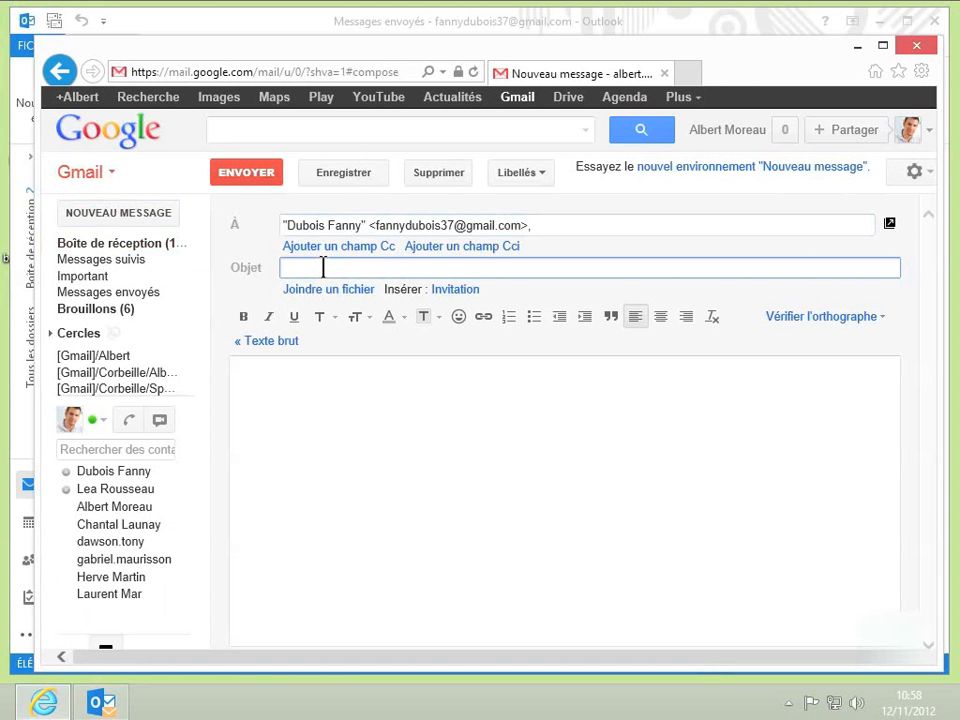
text(nouveau)
click(250, 177)
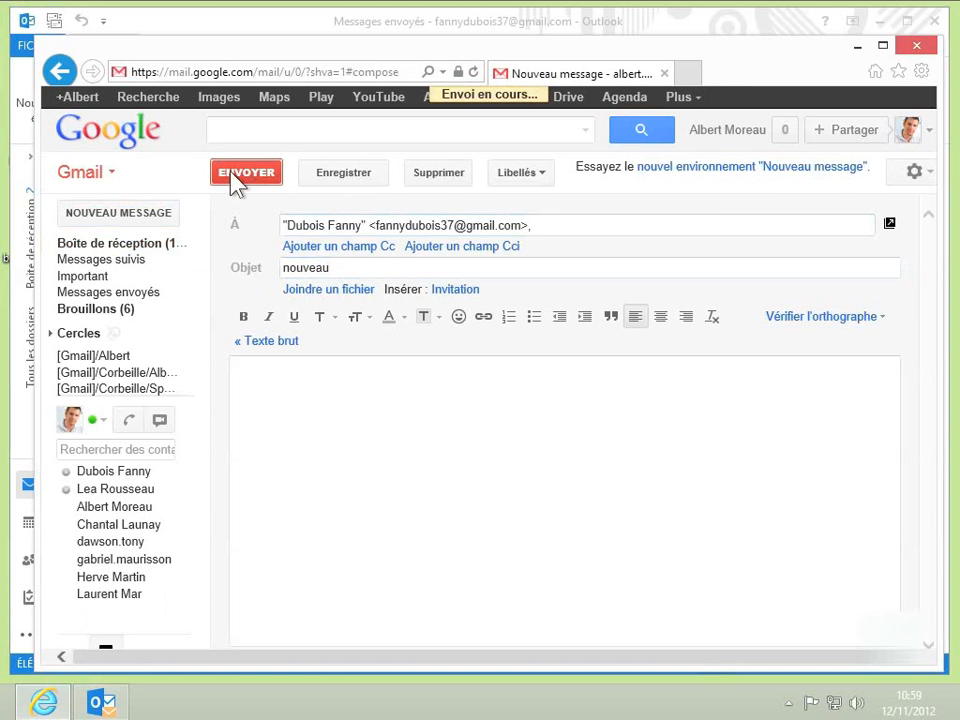
- Return to Outlook and send and receive messages for all folders
click(28, 150)
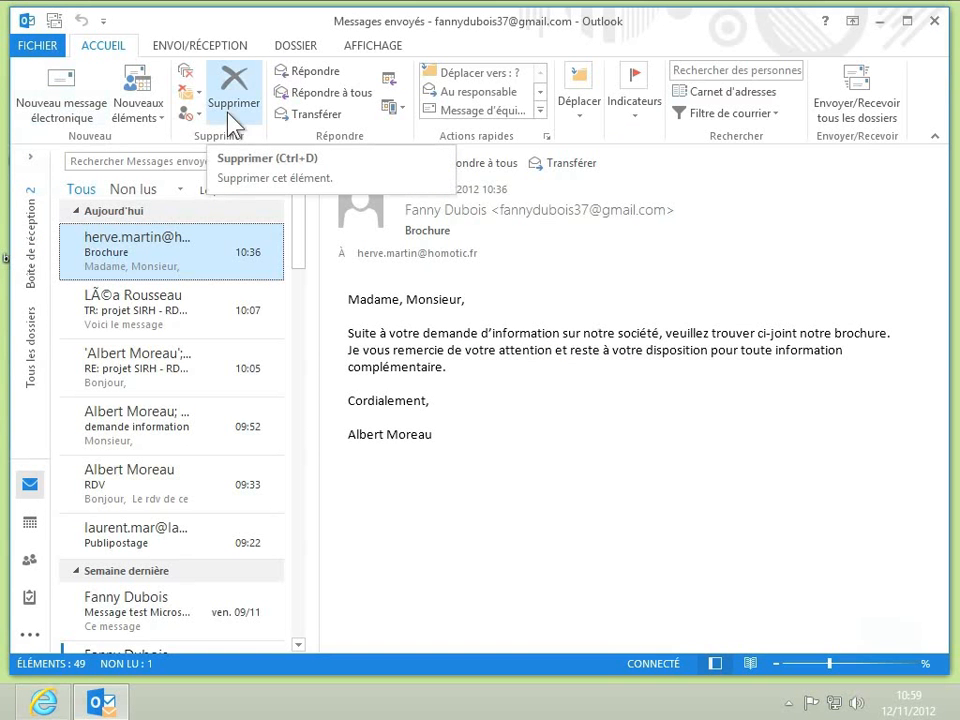
click(178, 46)
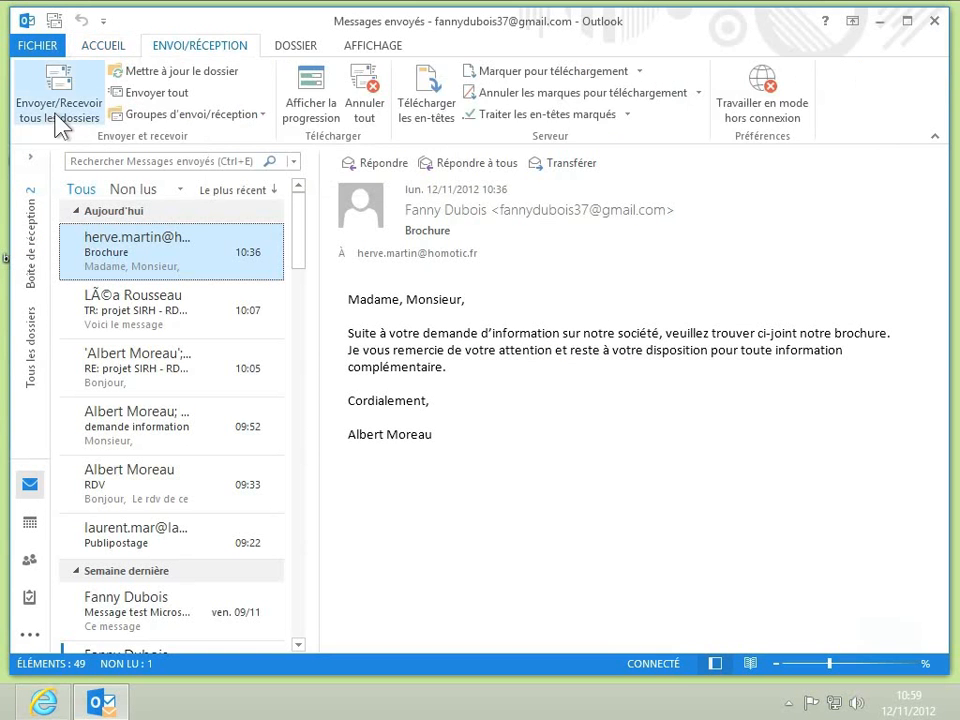
click(55, 110)
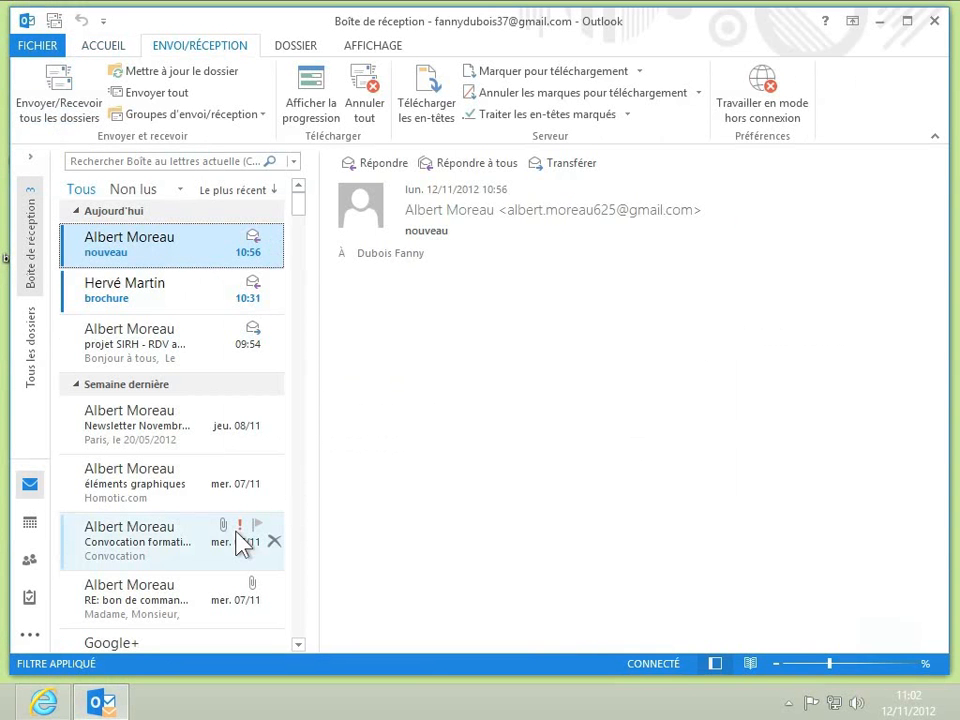
- Switch back to Gmail and open the automatic reply "Absence du bureau" in the inbox
click(47, 705)
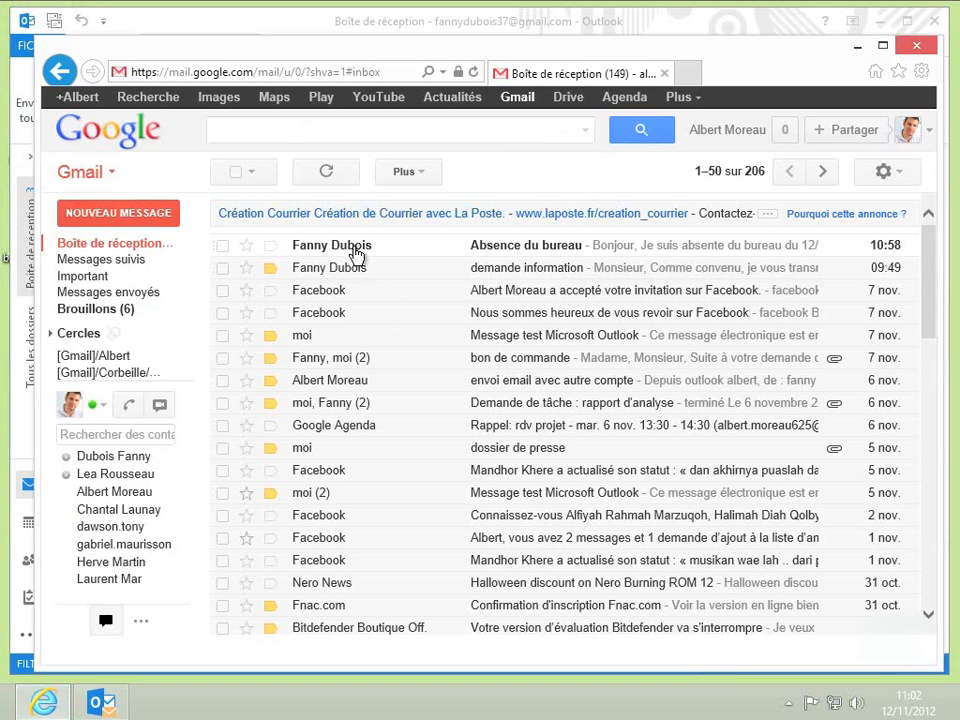
click(357, 252)
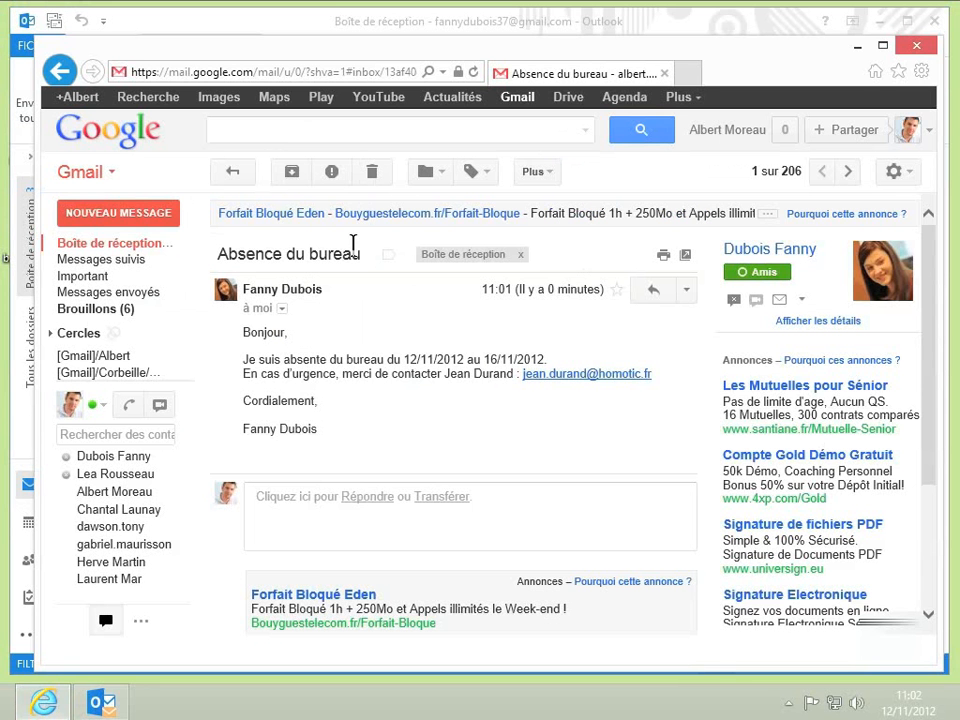